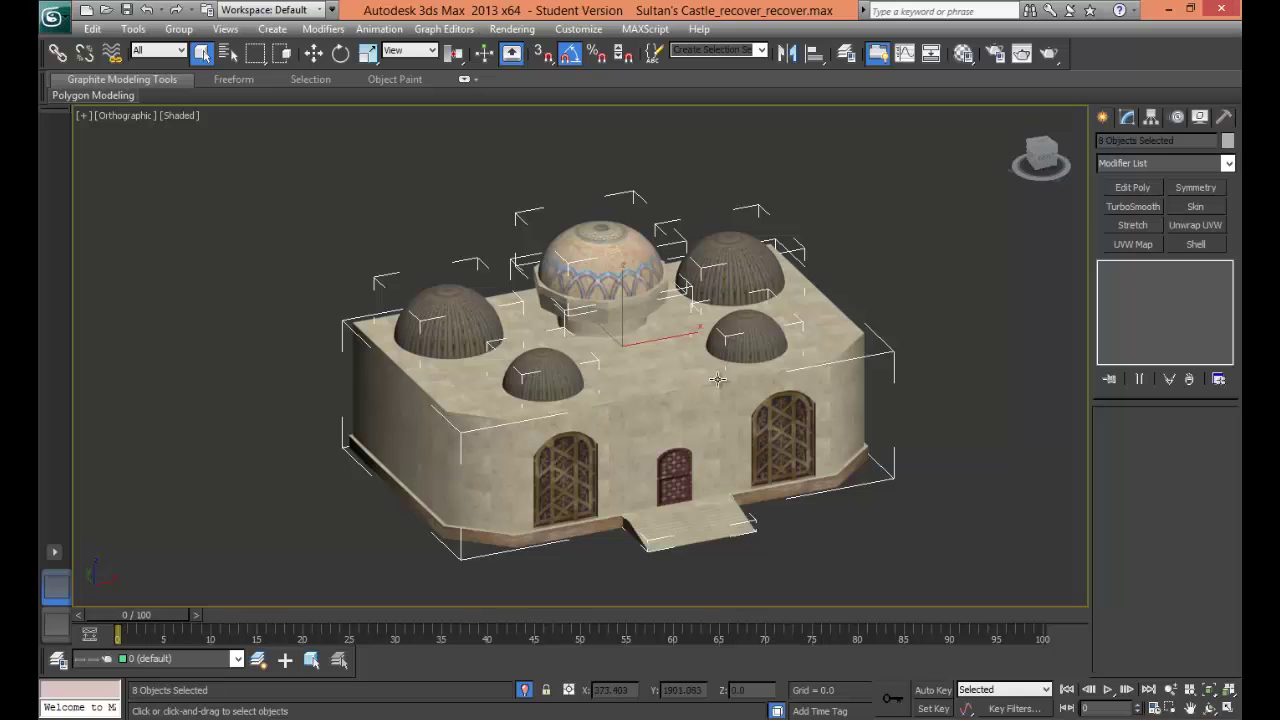
# - Export only the selected palace objects as an Autodesk FBX file named Sultan's Palace, and switch to the Unity editor
pyautogui.keyDown('alt'); pyautogui.moveTo(850, 200); pyautogui.dragTo(896, 190, button='middle'); pyautogui.keyUp('alt')
pyautogui.click(895, 184)
pyautogui.moveTo(936, 148); pyautogui.dragTo(147, 656)
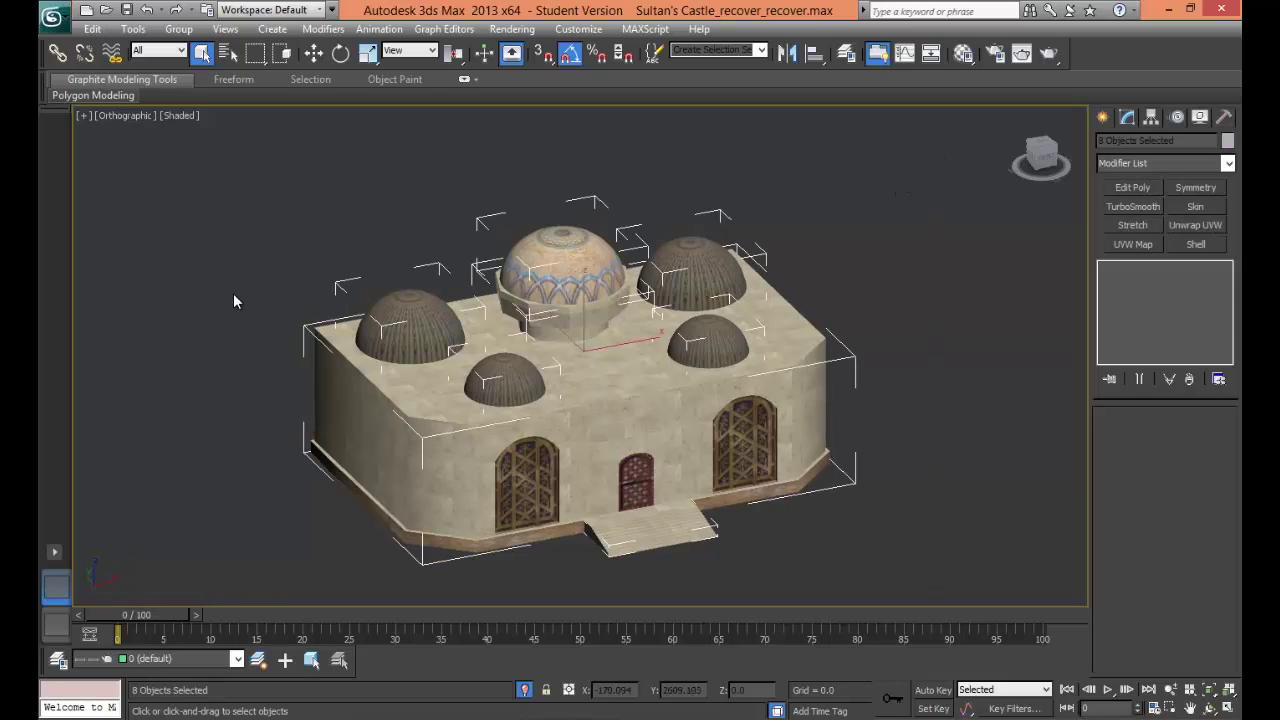
pyautogui.click(55, 20)
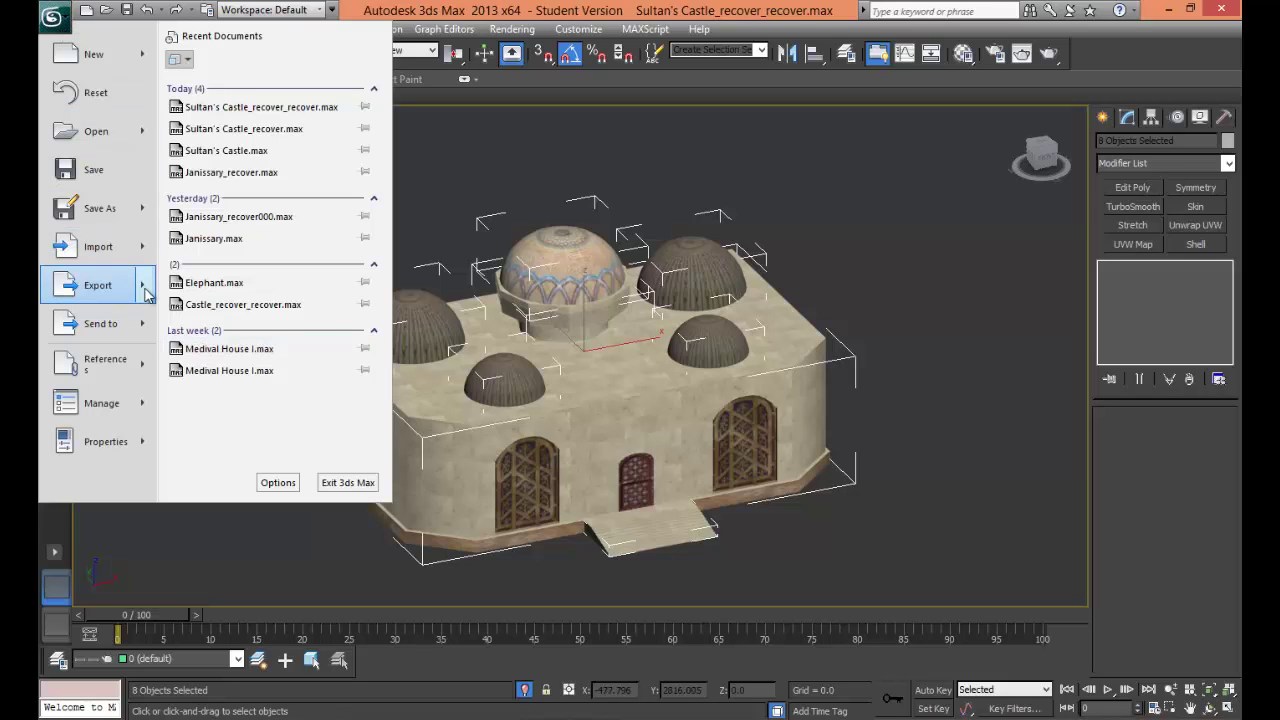
pyautogui.moveTo(150, 297)
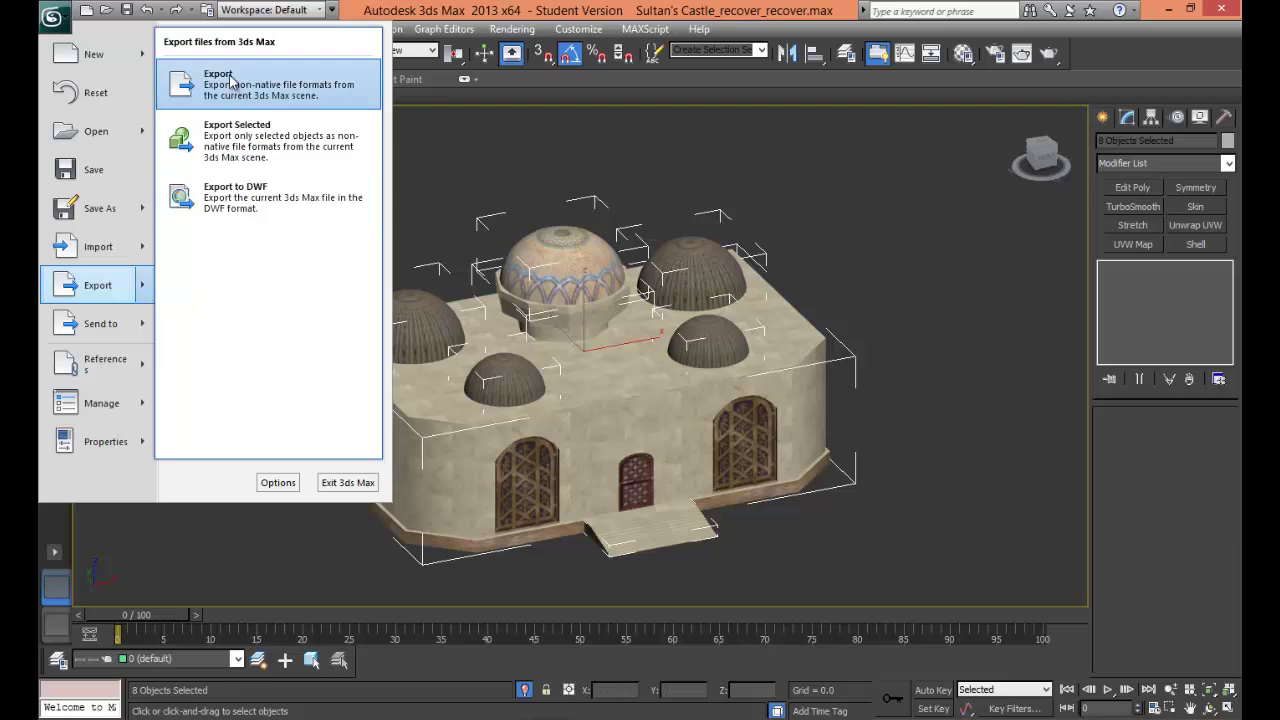
pyautogui.click(233, 135)
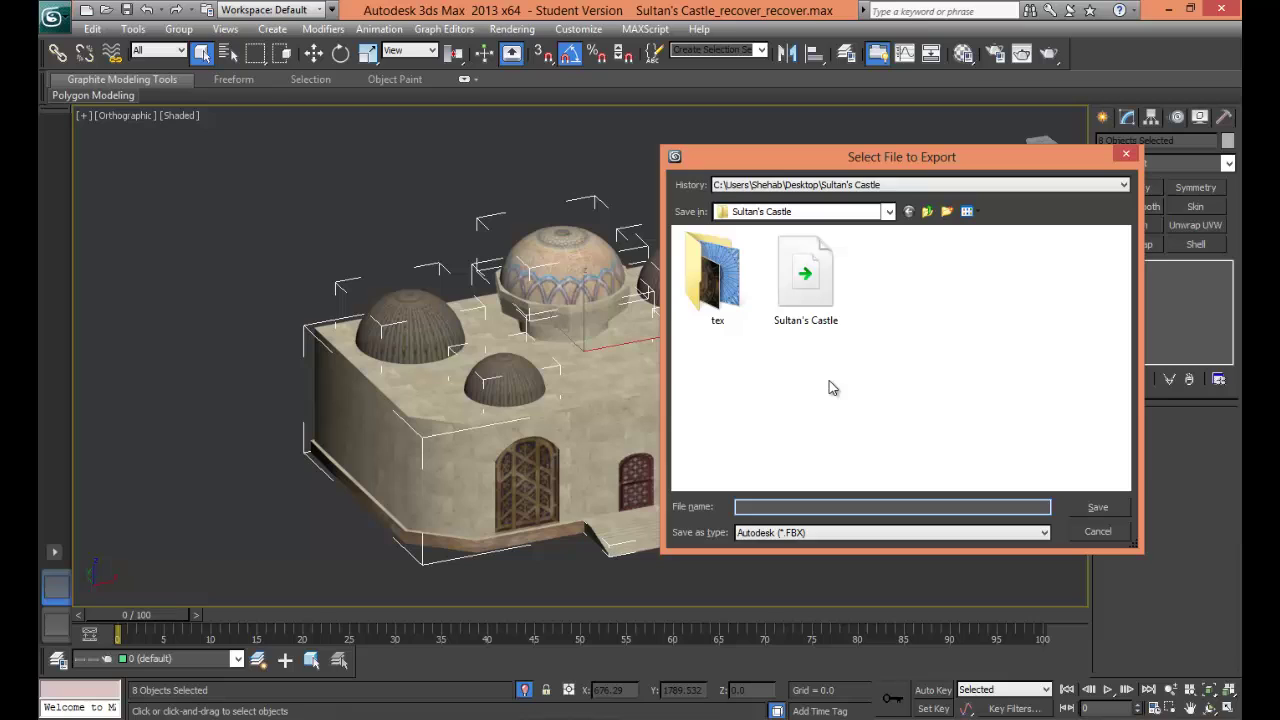
pyautogui.moveTo(776, 175); pyautogui.dragTo(272, 226)
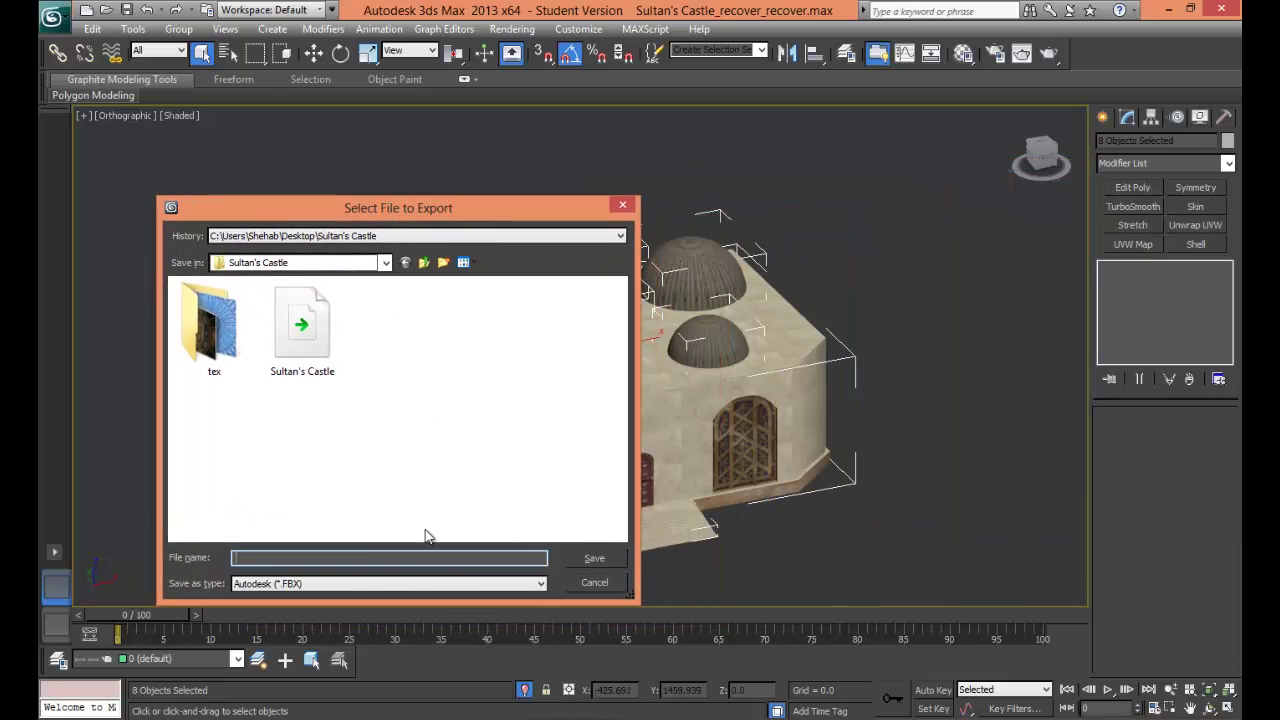
pyautogui.write("Sultan's Palace")
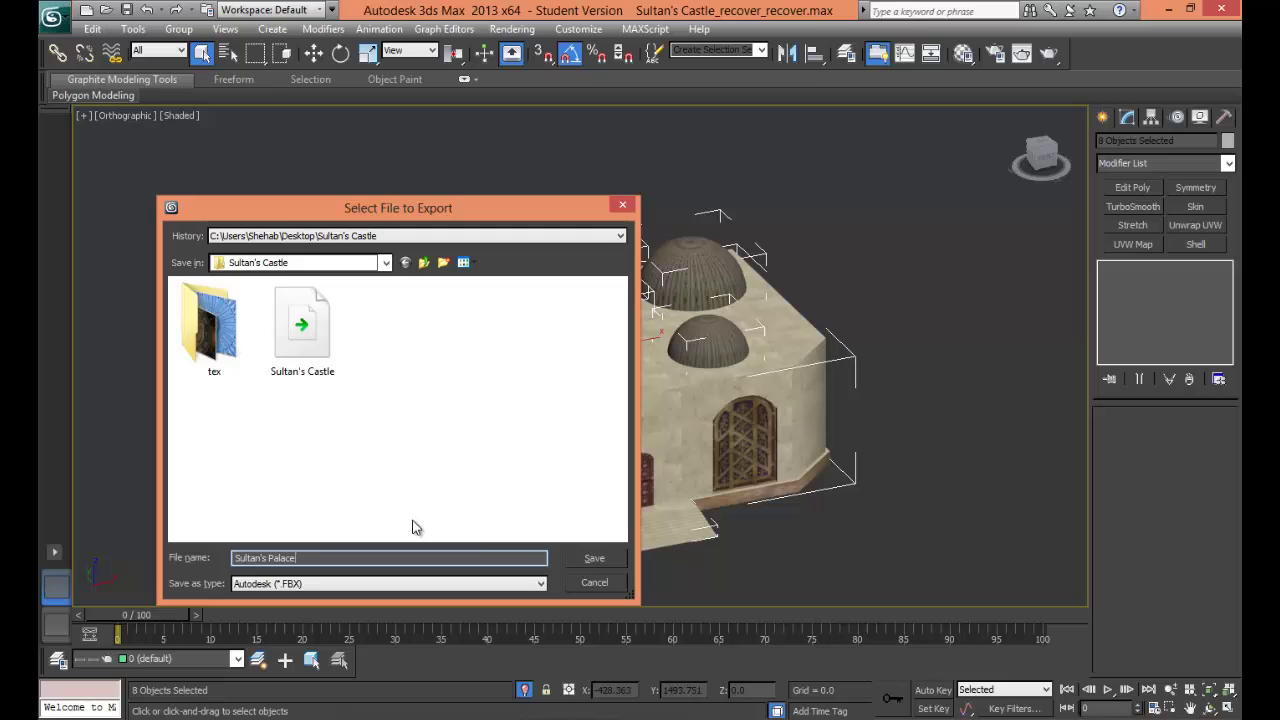
pyautogui.click(576, 560)
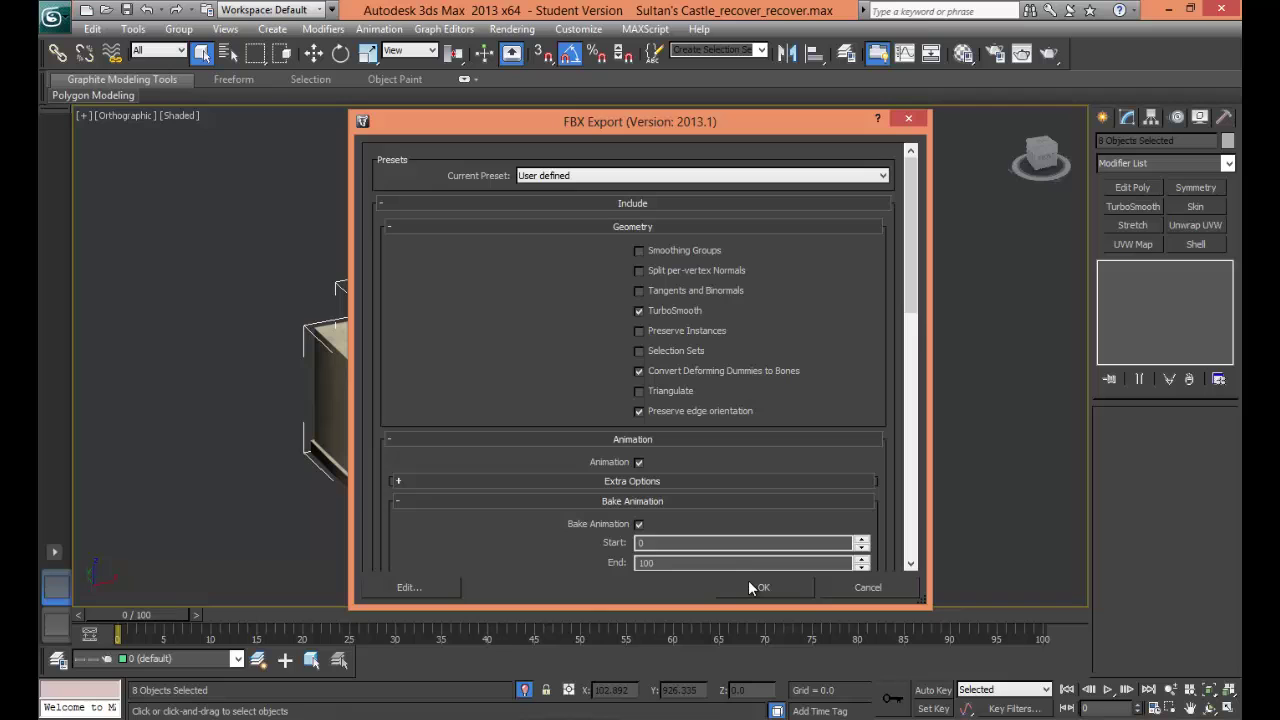
pyautogui.click(750, 587)
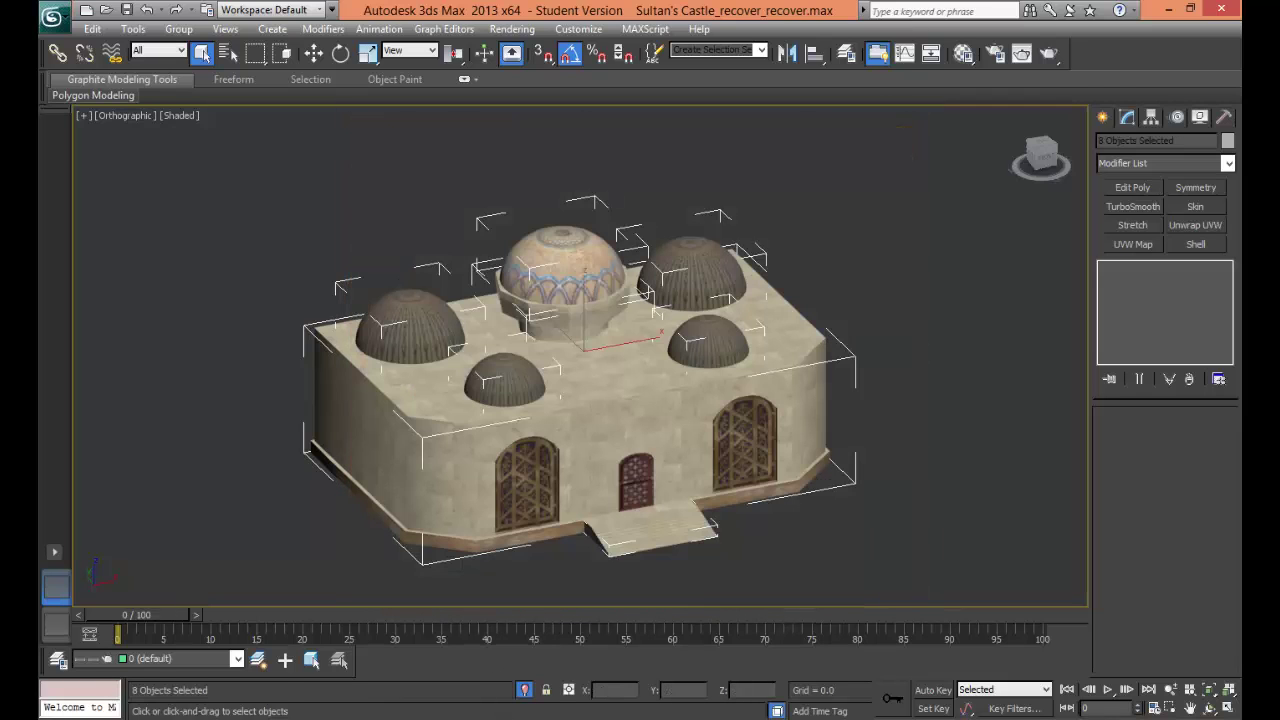
pyautogui.hotkey('alt', 'Tab')
pyautogui.moveTo(543, 403); pyautogui.dragTo(541, 395, button='middle')
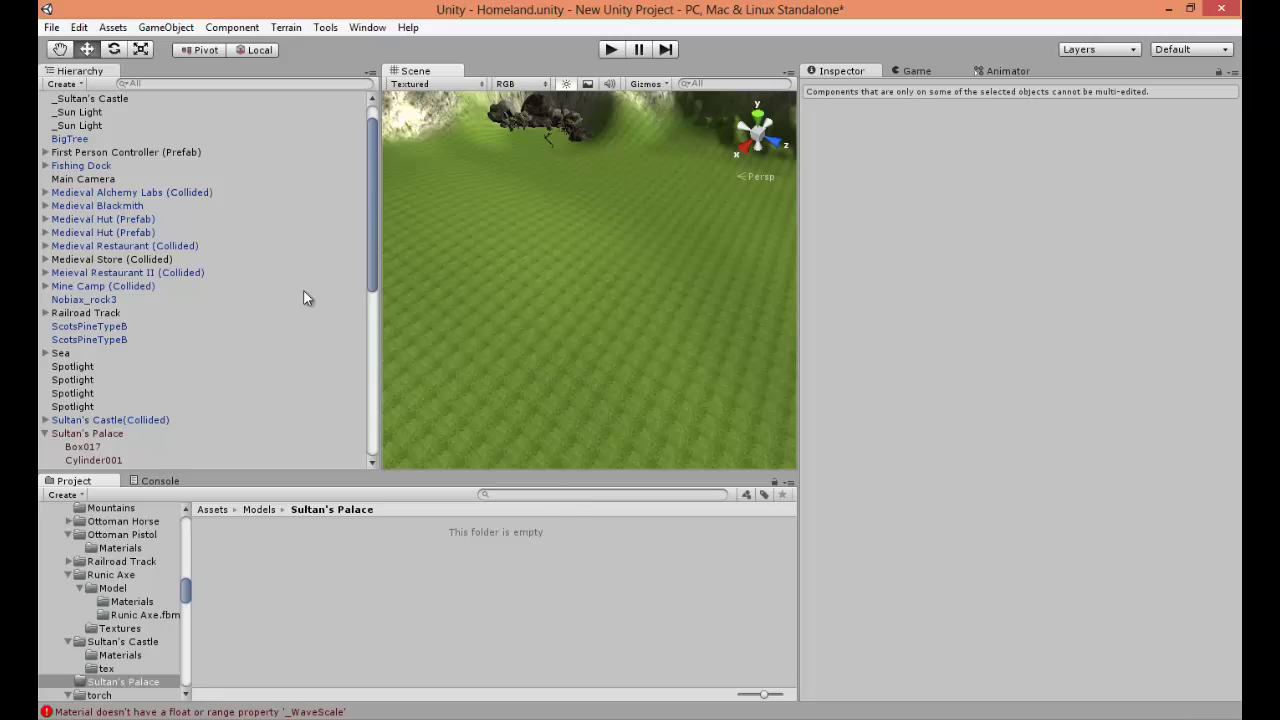
pyautogui.click(113, 28)
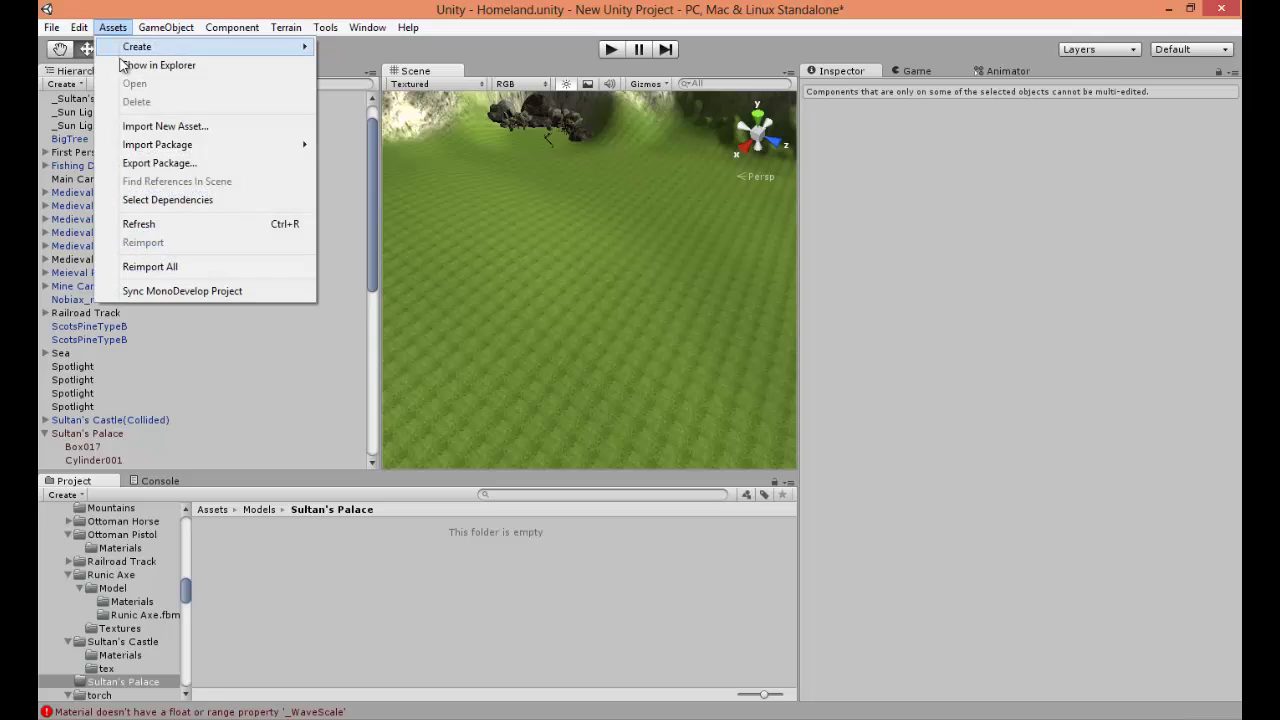
pyautogui.click(140, 128)
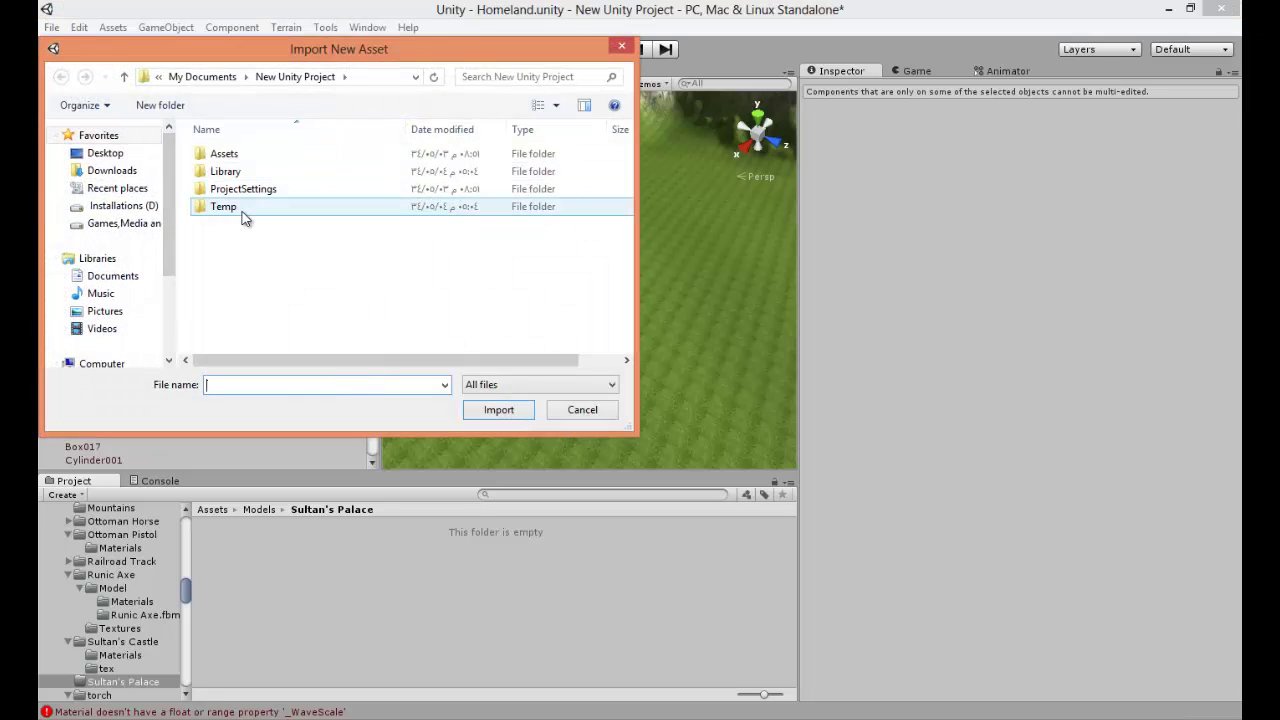
pyautogui.doubleClick(240, 208)
pyautogui.click(205, 77)
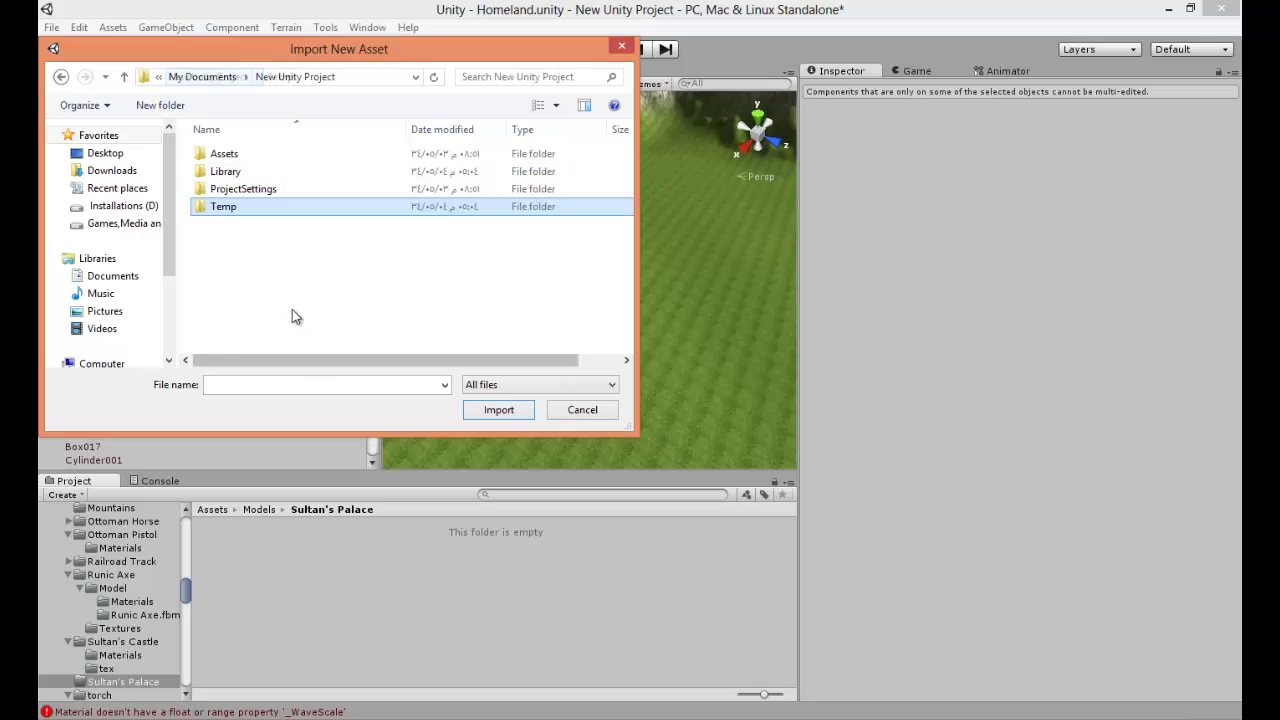
pyautogui.click(293, 309)
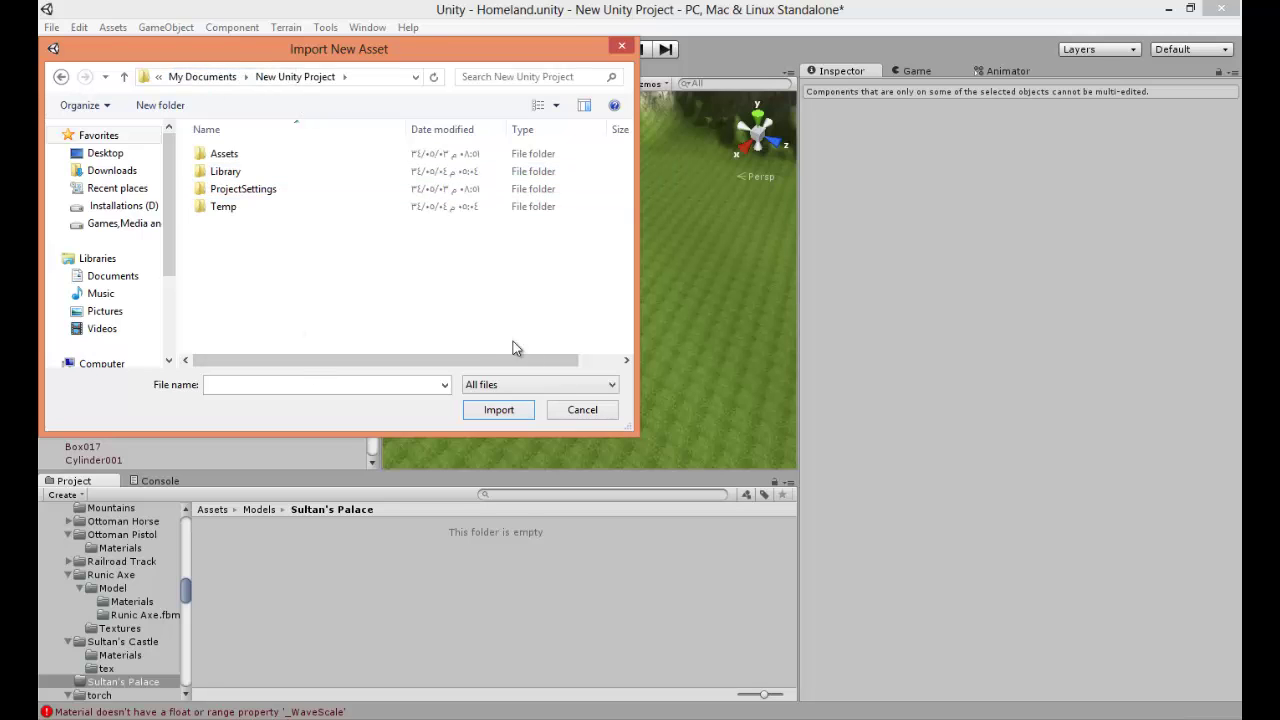
pyautogui.click(580, 410)
# - Import the Sultan's Palace FBX and the tex folder from the Sultan's Castle folder in File Explorer into Unity's Models > Sultan's Palace folder
pyautogui.moveTo(147, 718)
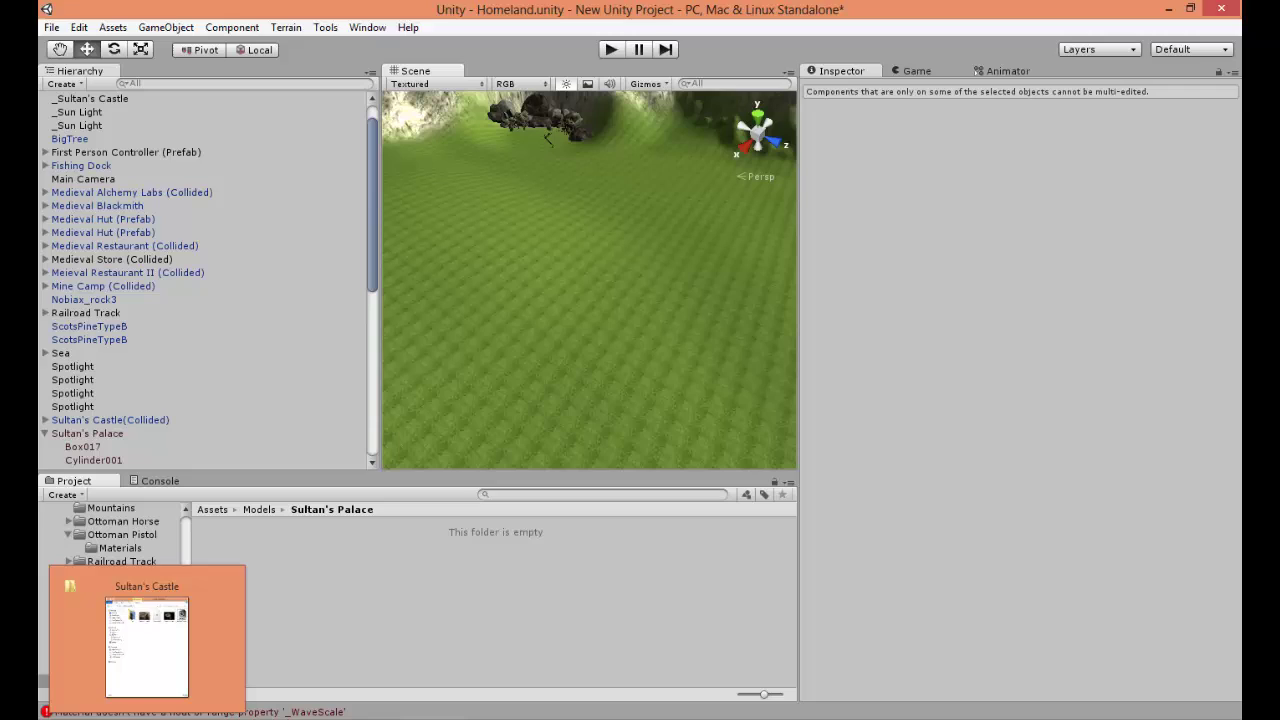
pyautogui.click(147, 640)
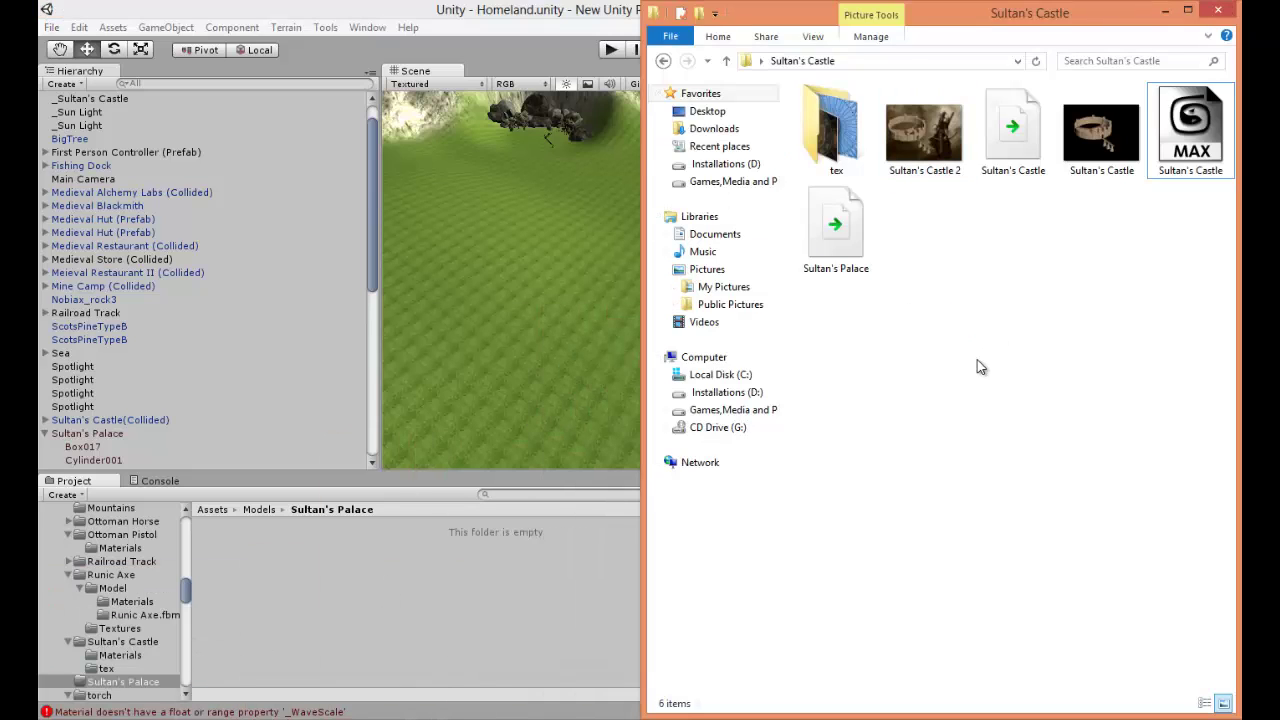
pyautogui.click(848, 245)
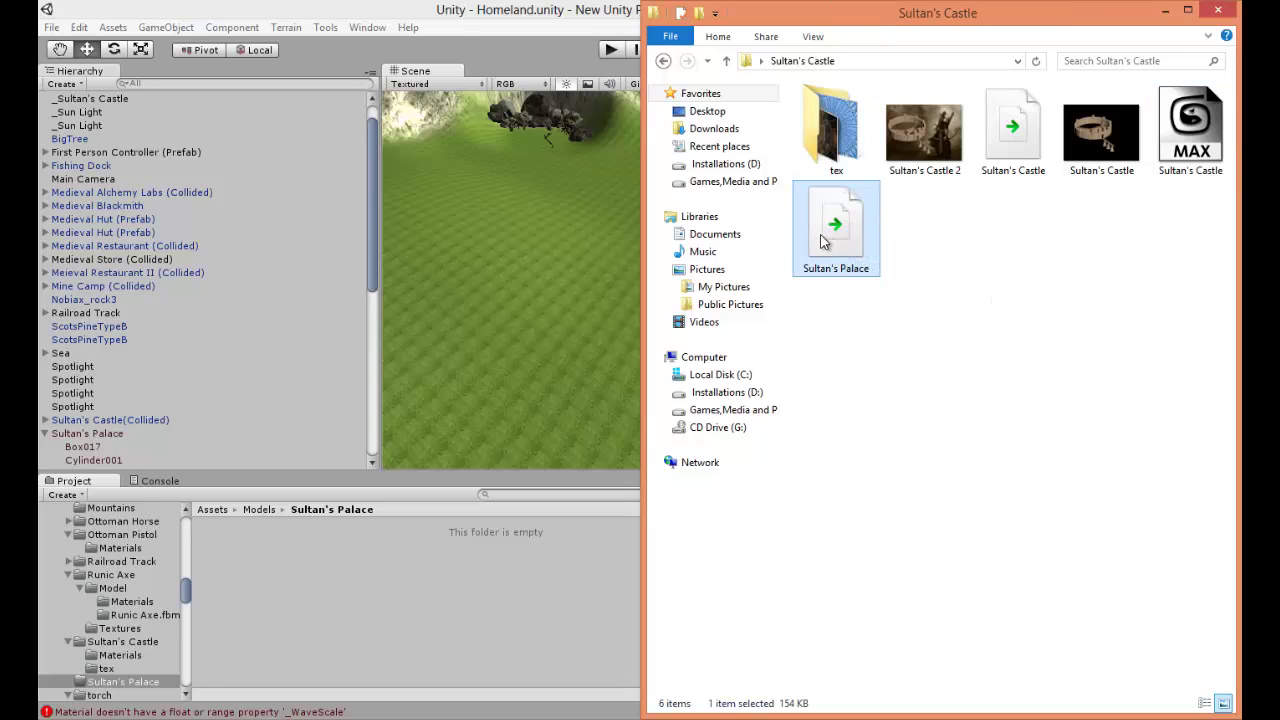
pyautogui.keyDown('ctrl'); pyautogui.click(812, 132); pyautogui.keyUp('ctrl')
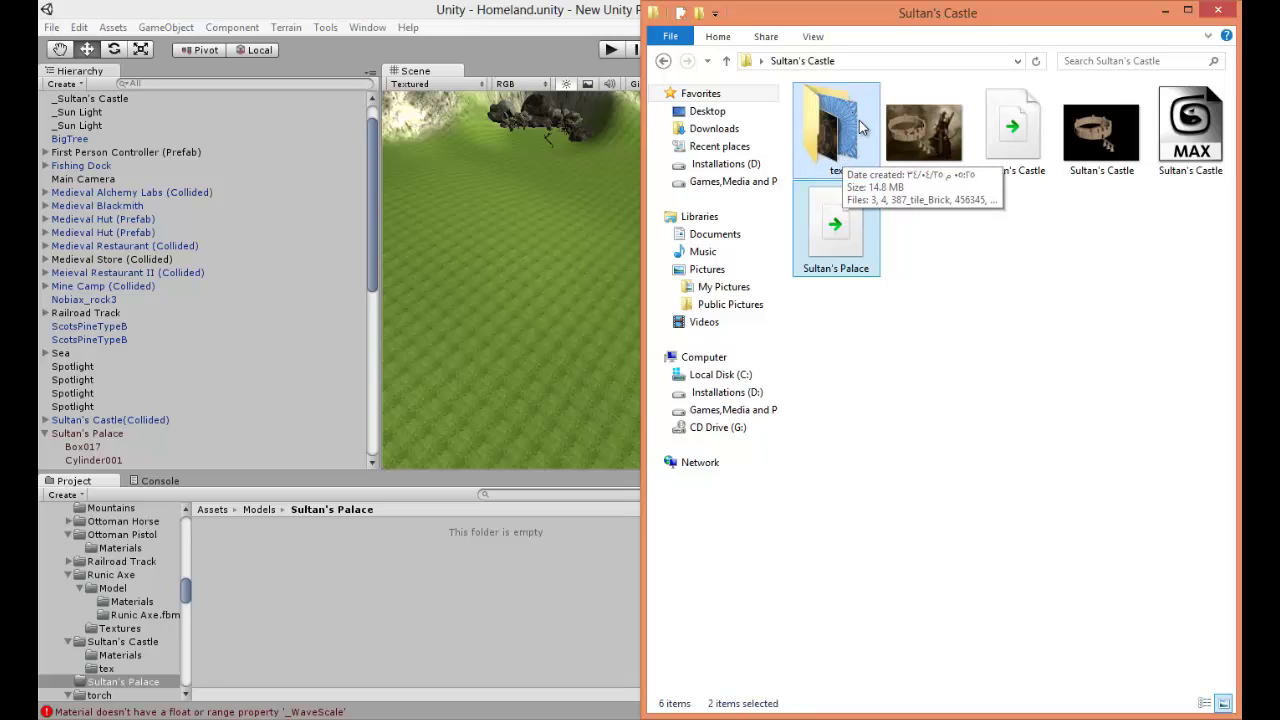
pyautogui.moveTo(860, 127); pyautogui.dragTo(381, 591)
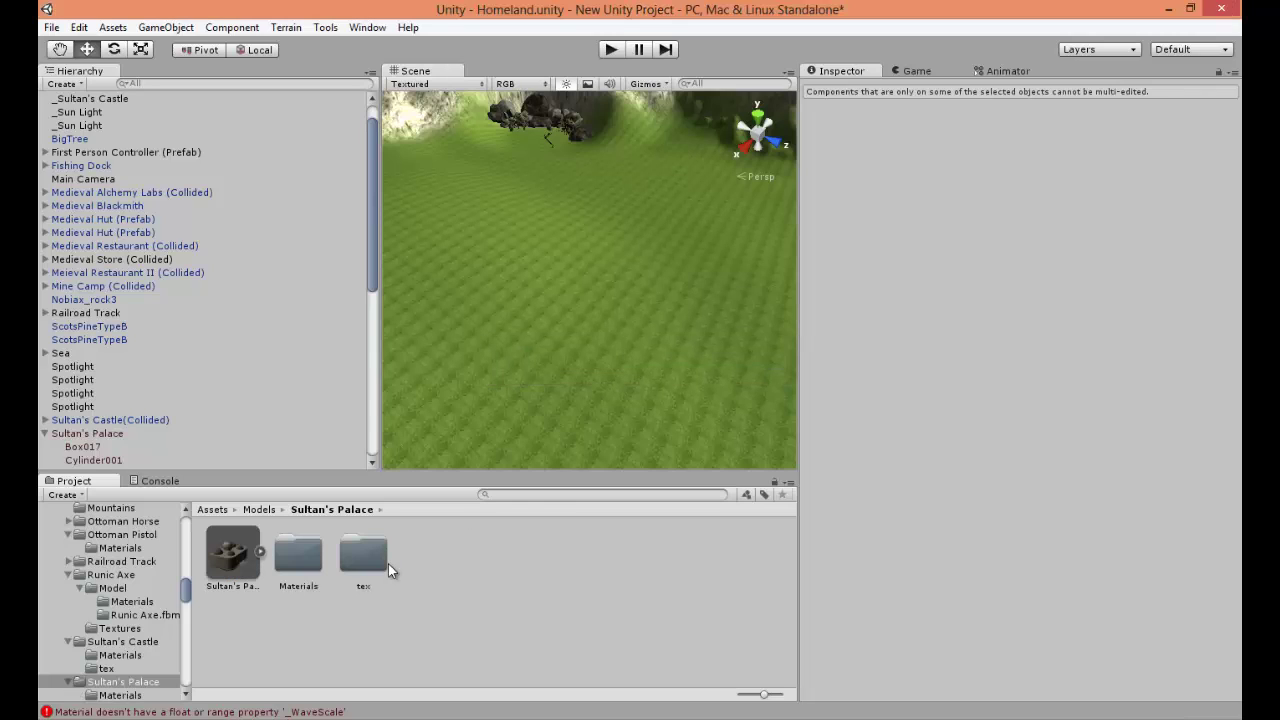
# - Preview the imported Sultan's Palace model and place an instance of it on the grass terrain in the scene
pyautogui.click(222, 560)
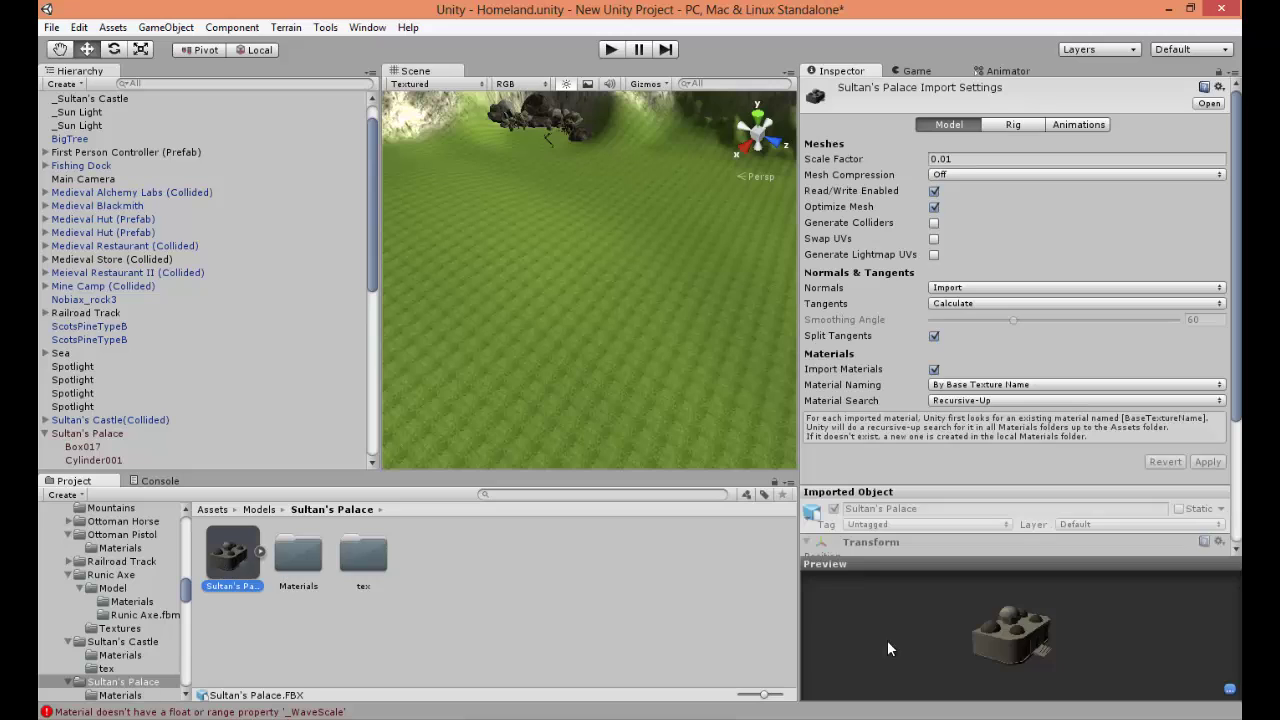
pyautogui.moveTo(987, 637)
pyautogui.mouseDown()
pyautogui.moveTo(1008, 615)
pyautogui.moveTo(1043, 646)
pyautogui.moveTo(903, 657)
pyautogui.moveTo(1054, 639)
pyautogui.moveTo(1005, 646)
pyautogui.mouseUp()
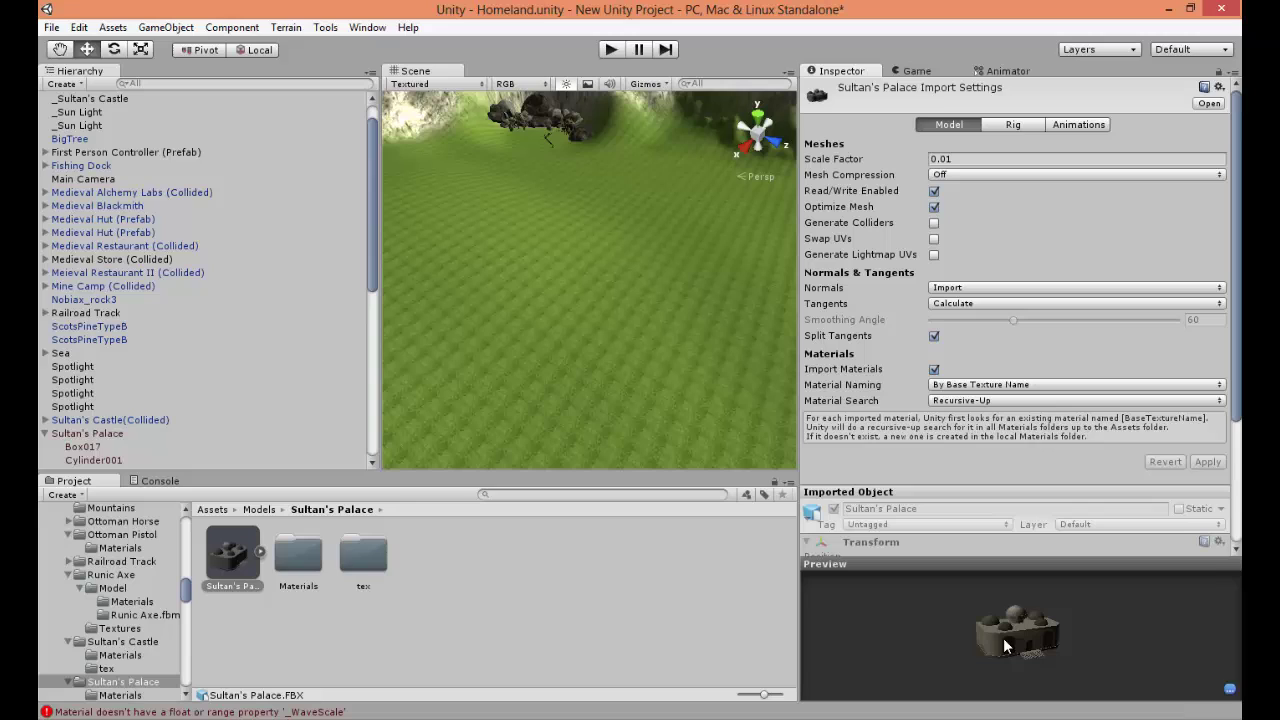
pyautogui.moveTo(250, 563); pyautogui.dragTo(596, 382)
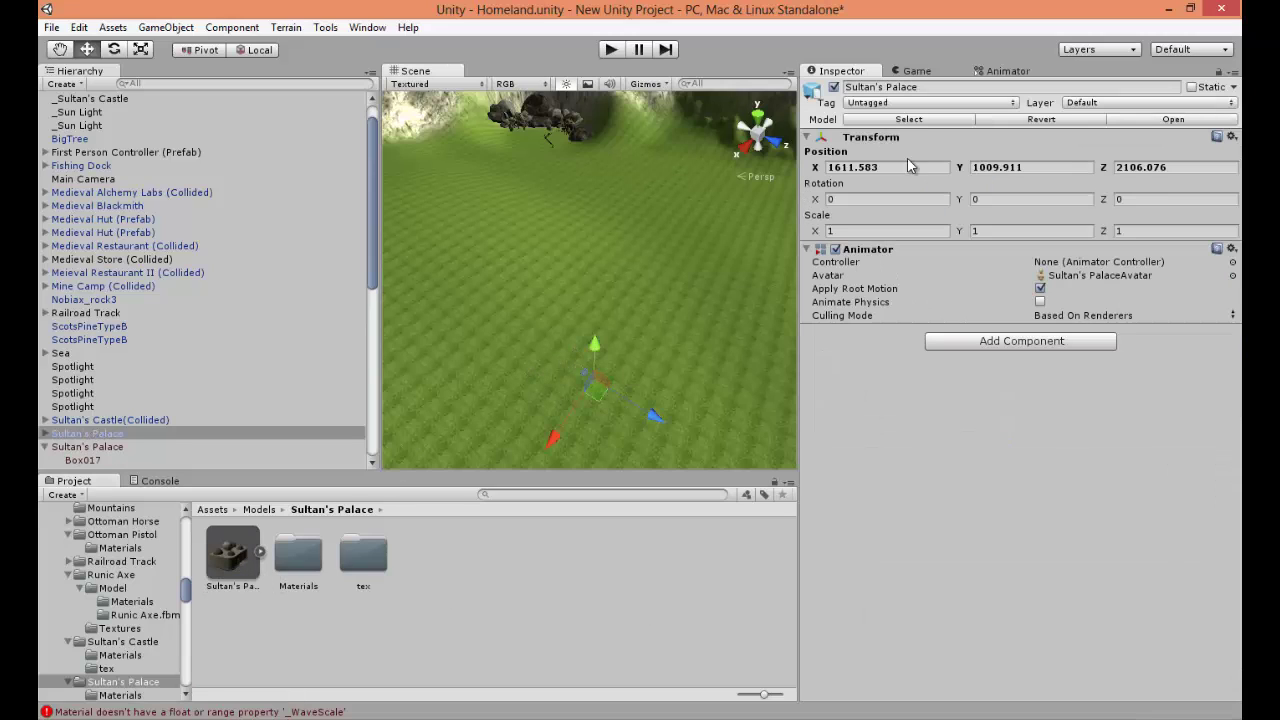
# - Scale the placed palace to 30 on all three axes and raise it to a Y position of about 1059
pyautogui.click(871, 231)
pyautogui.write('30')
pyautogui.press('Tab')
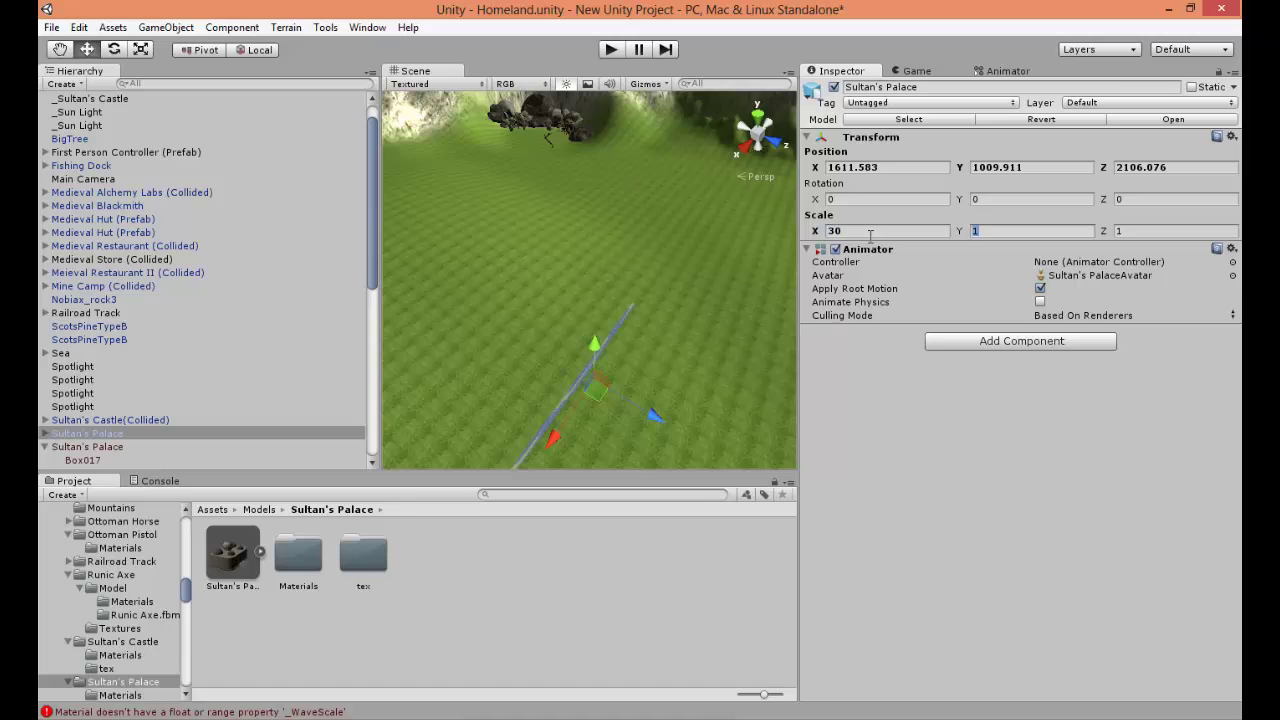
pyautogui.write('30')
pyautogui.press('Tab')
pyautogui.write('30')
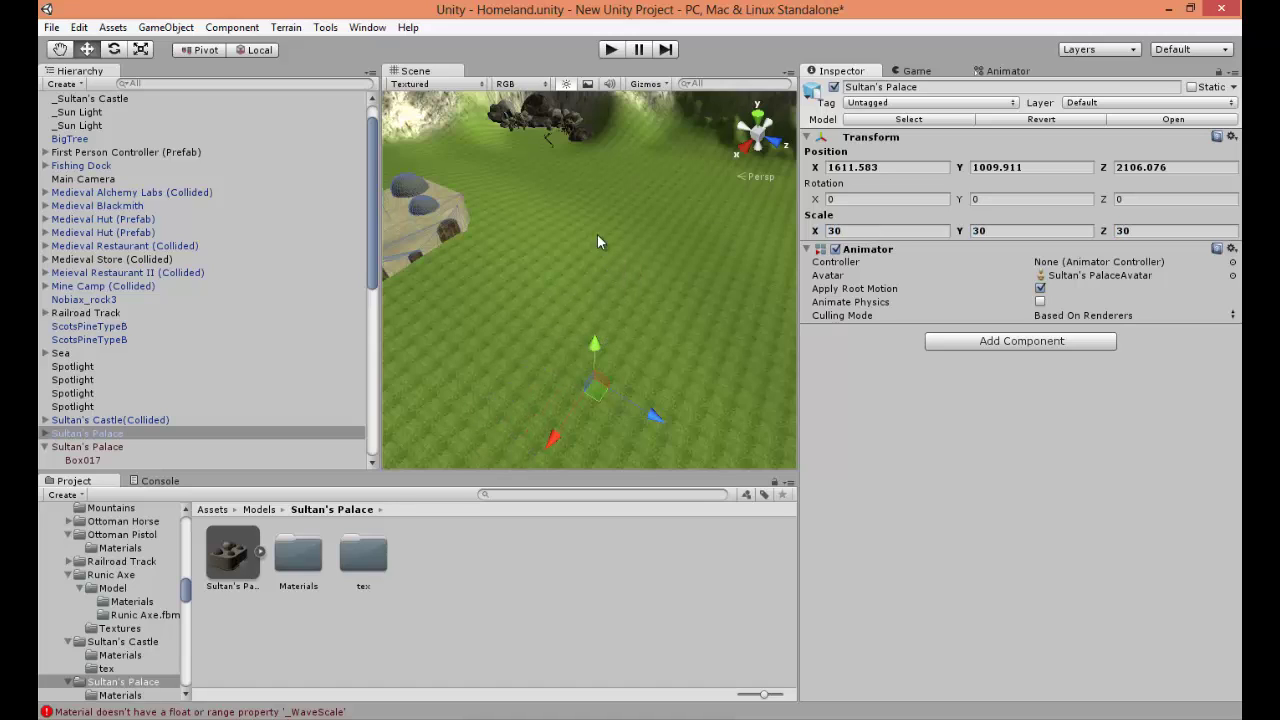
pyautogui.moveTo(594, 341); pyautogui.dragTo(591, 329)
pyautogui.moveTo(500, 297); pyautogui.dragTo(641, 324, button='middle')
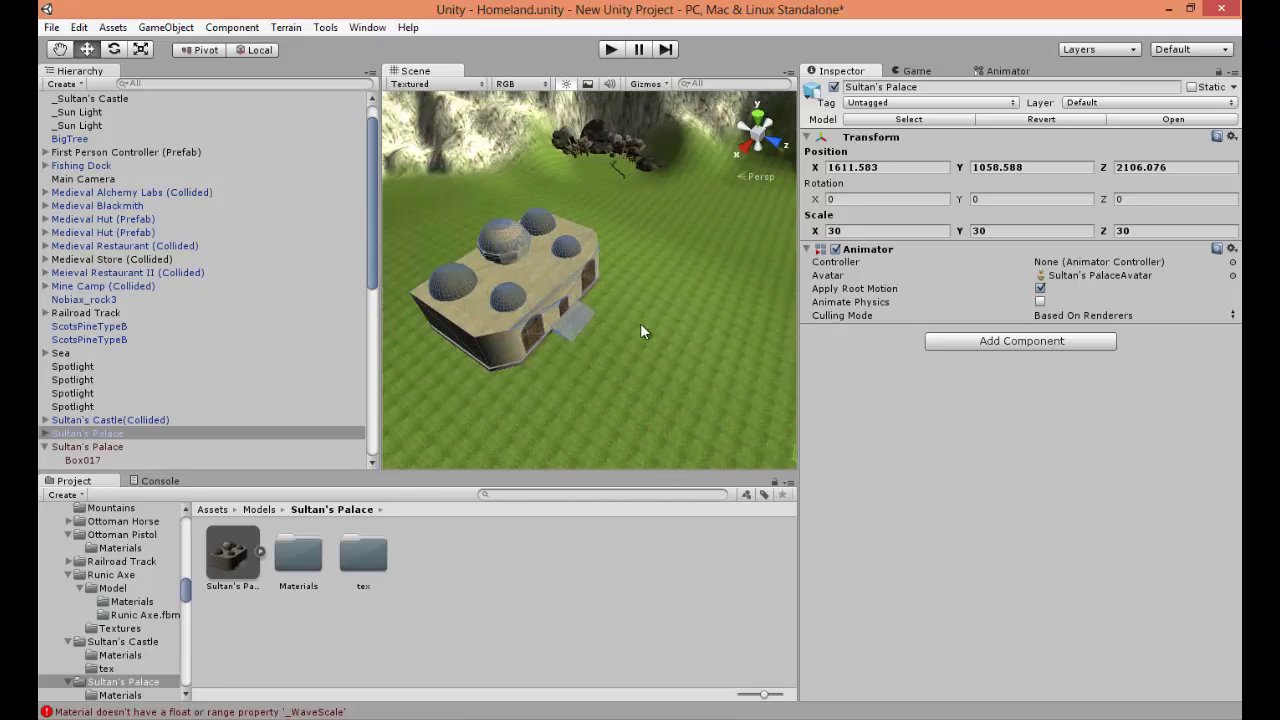
# - Examine the palace up close in the scene, selecting its walls, entrance ramp and domes to check the parts and their materials
pyautogui.click(567, 304)
pyautogui.moveTo(567, 304); pyautogui.dragTo(594, 332, button='right')
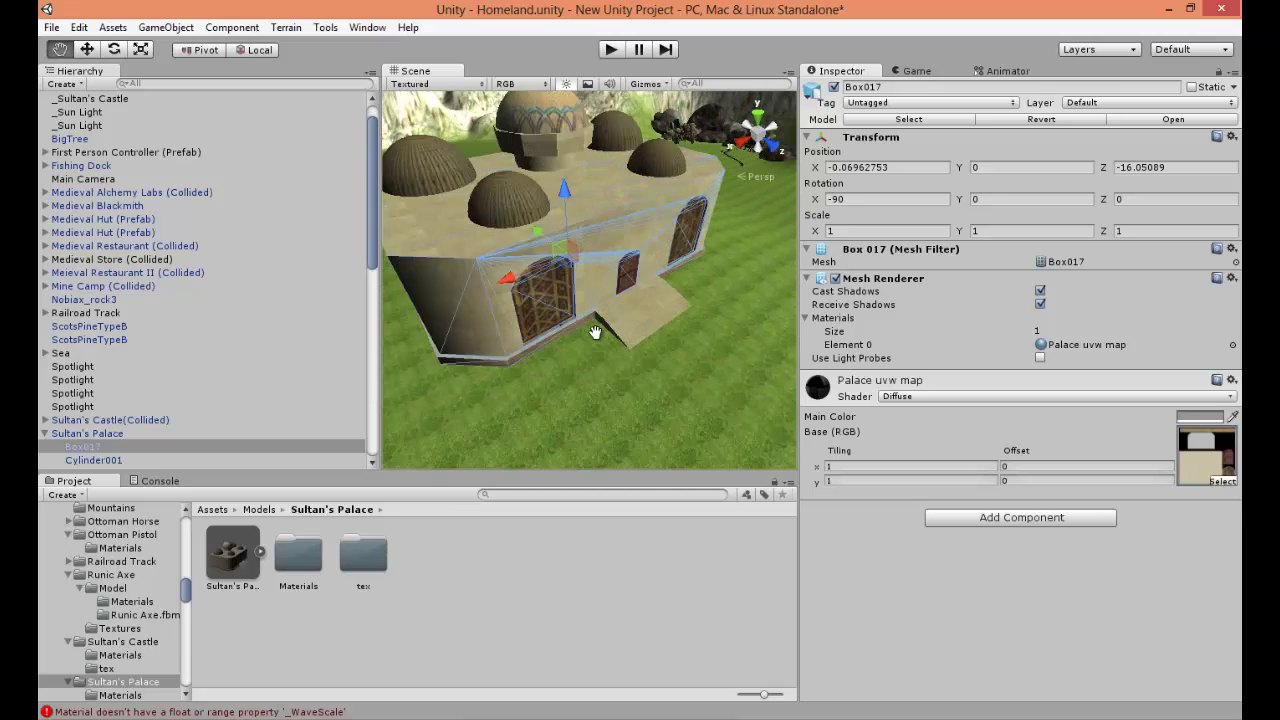
pyautogui.moveTo(595, 332); pyautogui.dragTo(659, 363, button='middle')
pyautogui.click(693, 371)
pyautogui.moveTo(693, 373); pyautogui.dragTo(509, 220, button='right')
pyautogui.press('f')
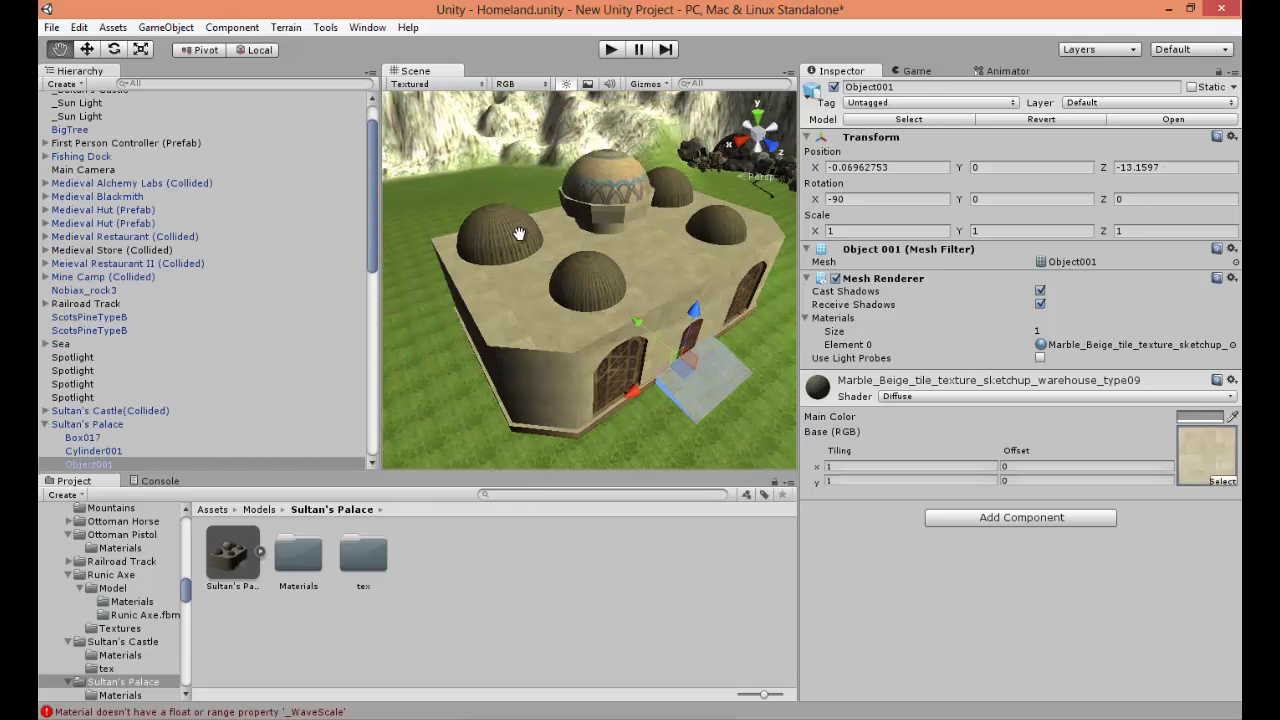
pyautogui.press('w')
pyautogui.click(644, 444)
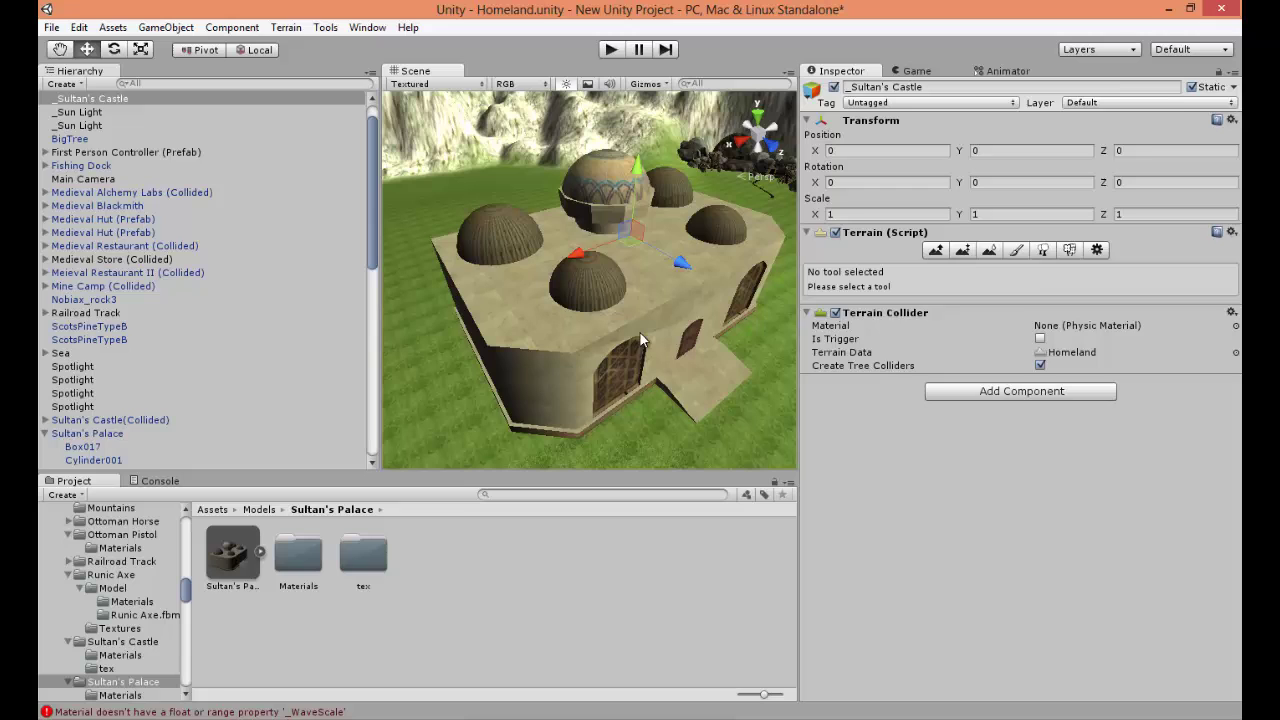
pyautogui.click(635, 337)
pyautogui.click(678, 418)
pyautogui.click(660, 376)
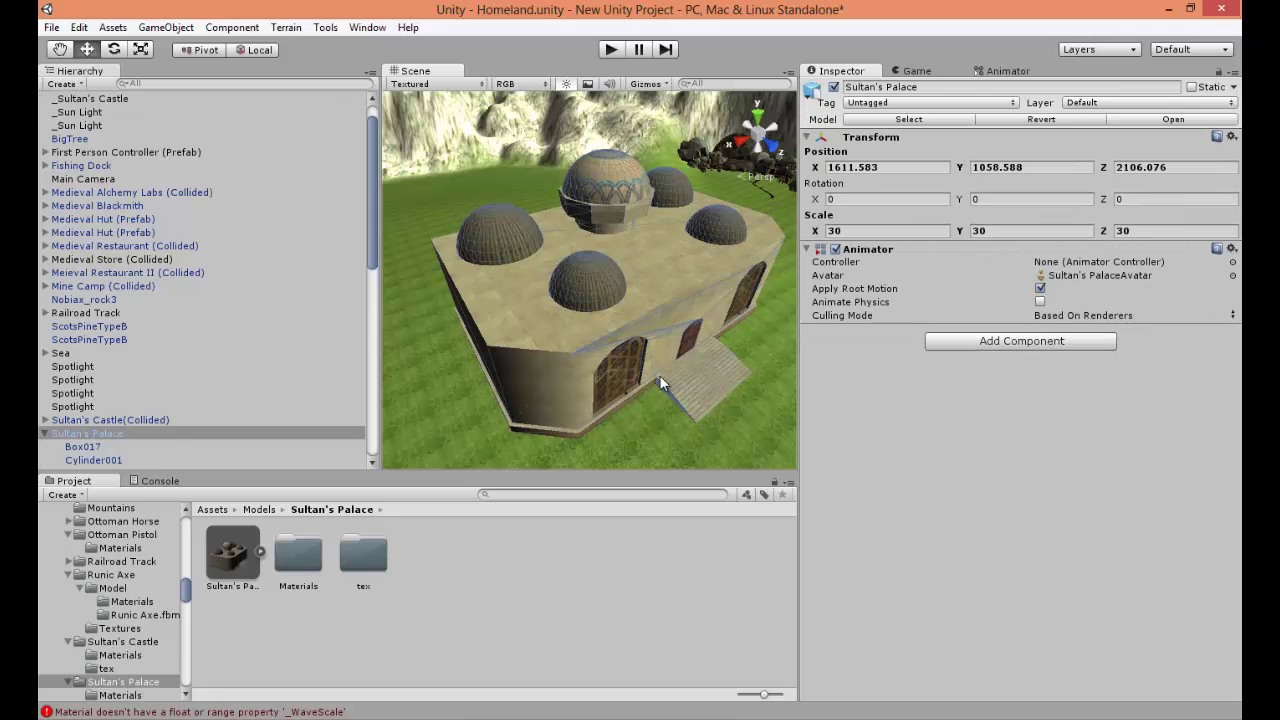
pyautogui.click(610, 380)
pyautogui.click(500, 225)
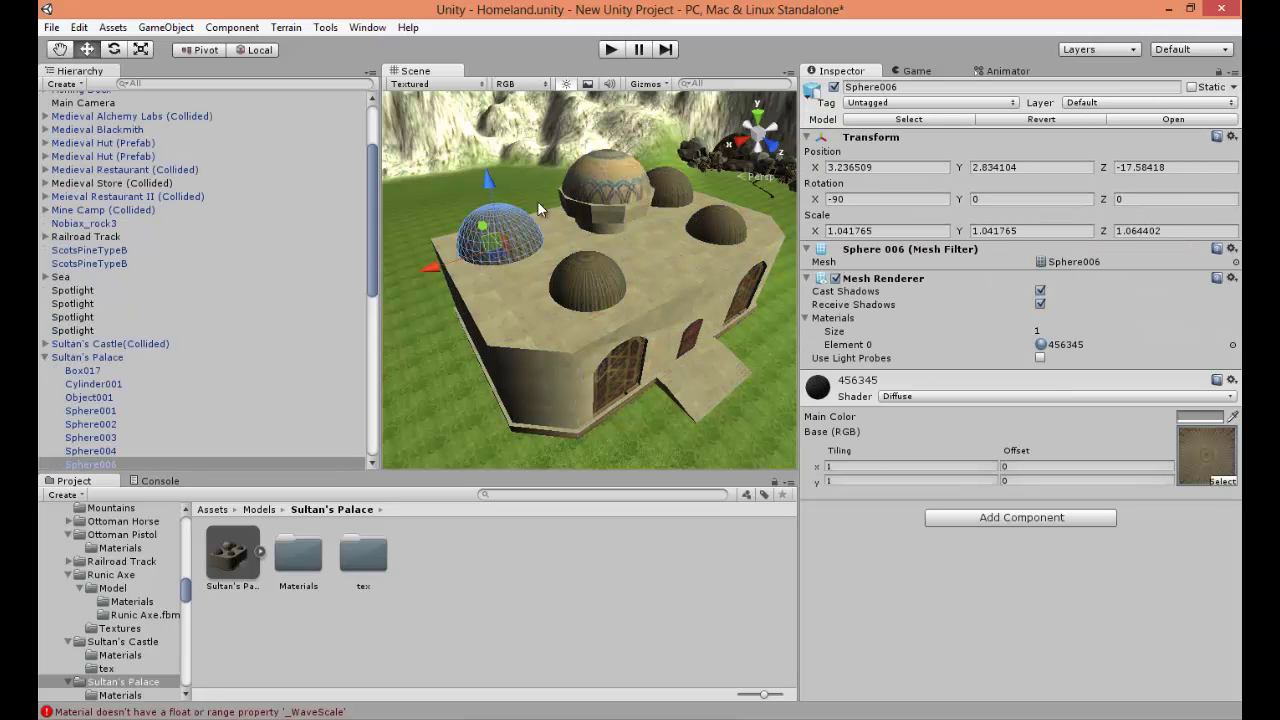
pyautogui.click(605, 168)
pyautogui.click(670, 182)
pyautogui.click(715, 225)
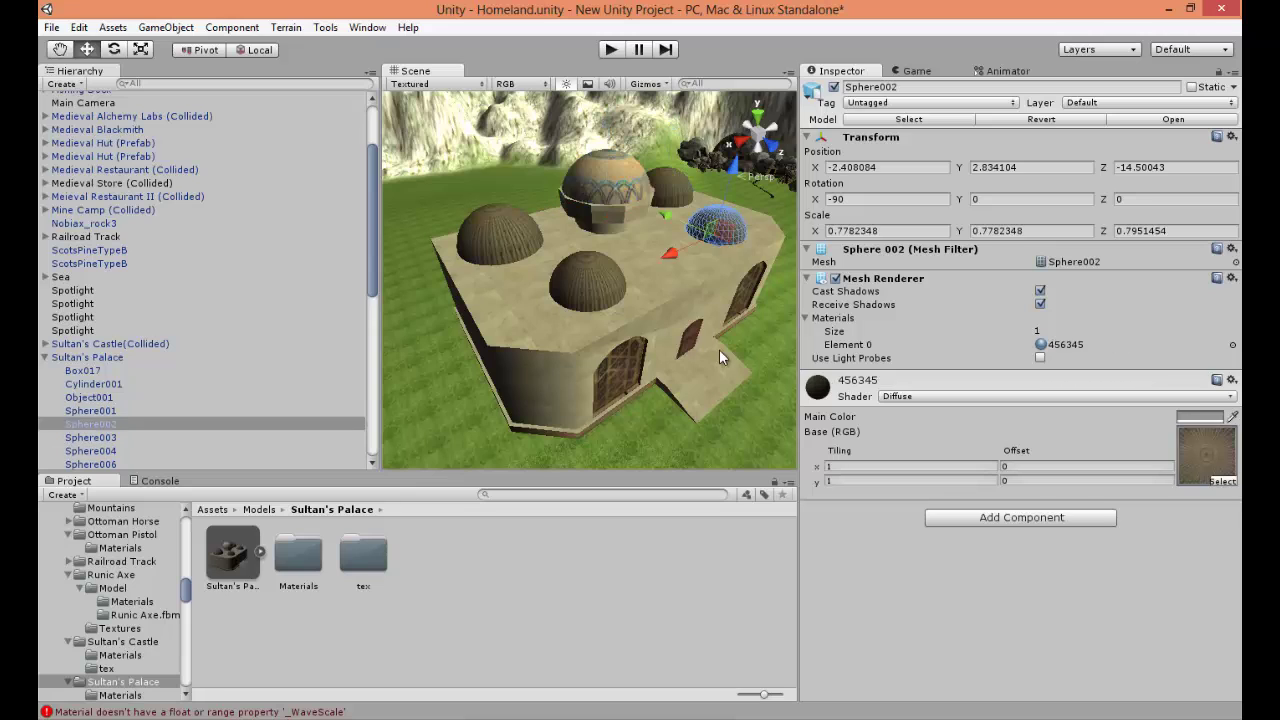
pyautogui.click(712, 362)
# - Collapse the new Sultan's Palace in the hierarchy and try to delete the old red Sultan's Palace instance below it
pyautogui.click(233, 553)
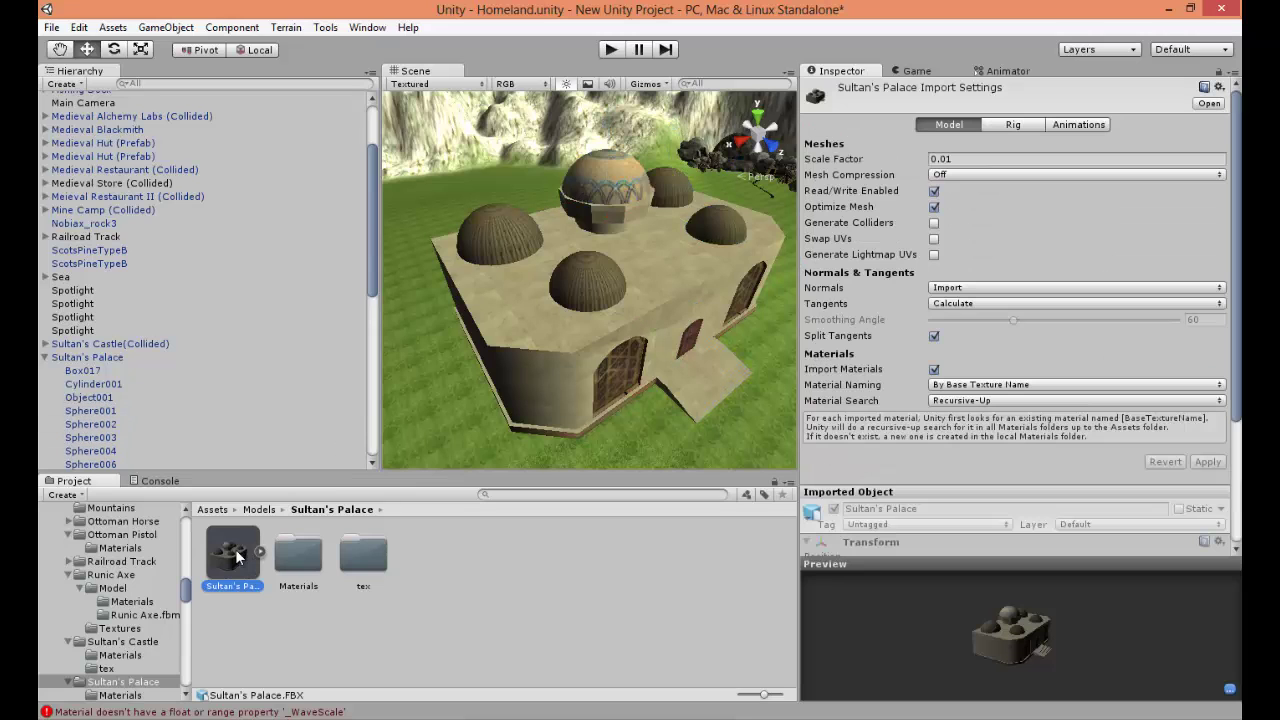
pyautogui.click(44, 356)
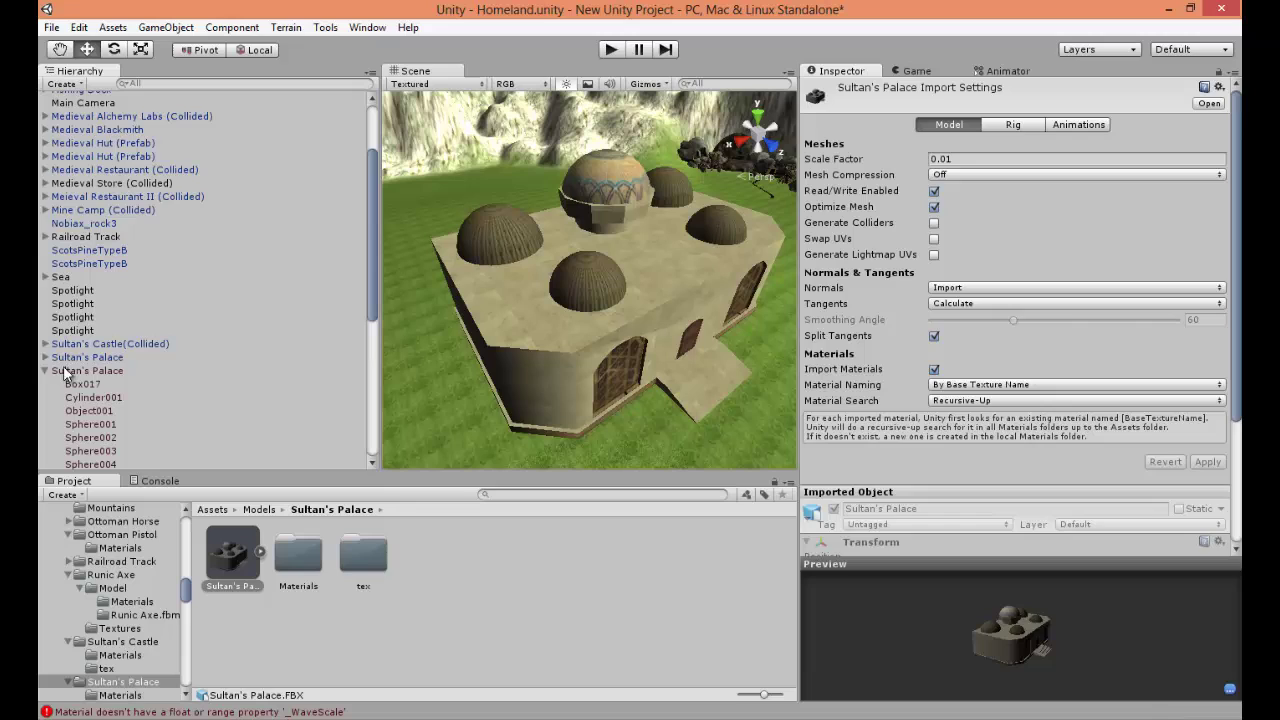
pyautogui.click(66, 370)
pyautogui.press('Delete')
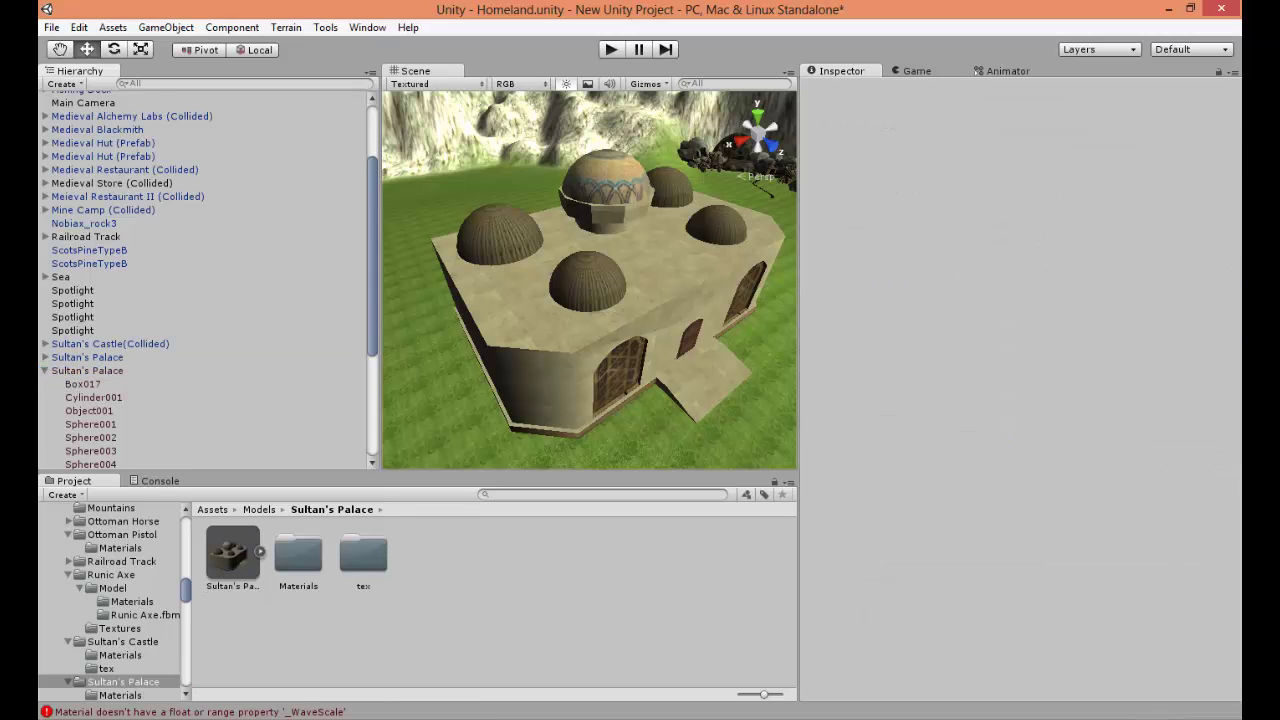
# - Try adding a Box Collider to the newly placed Sultan's Palace parent object, then remove that component
pyautogui.click(98, 358)
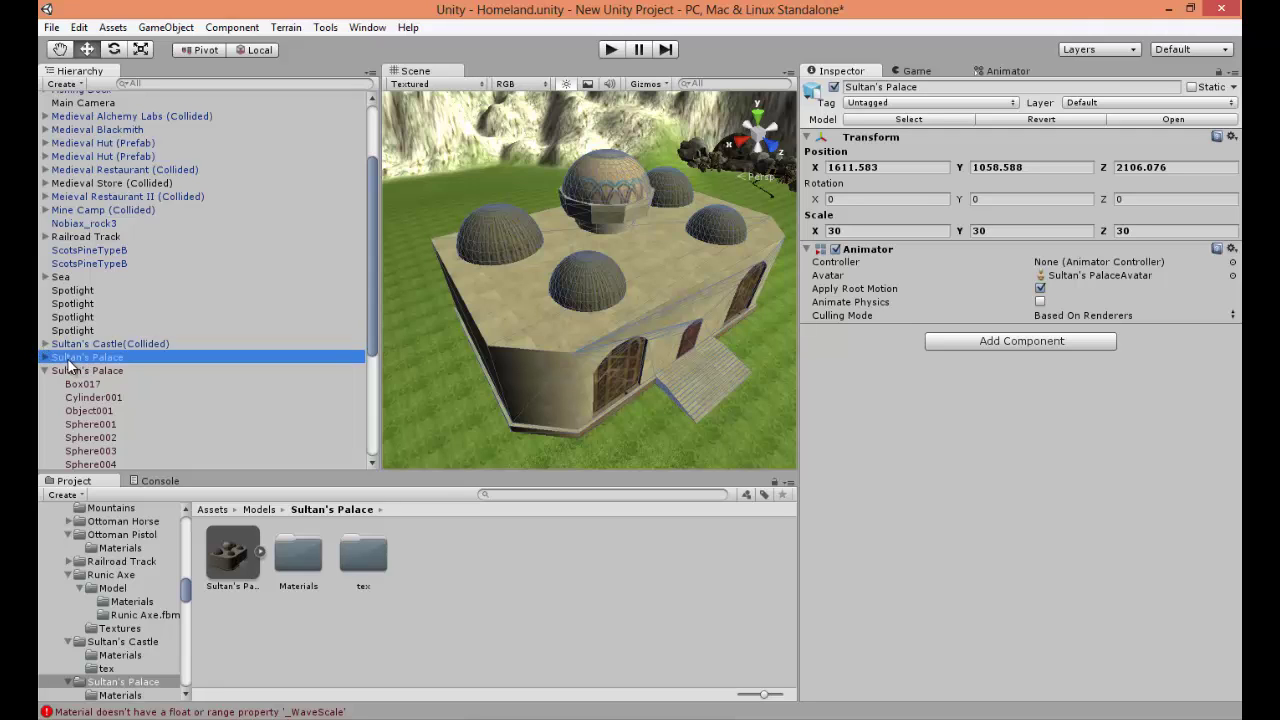
pyautogui.click(987, 342)
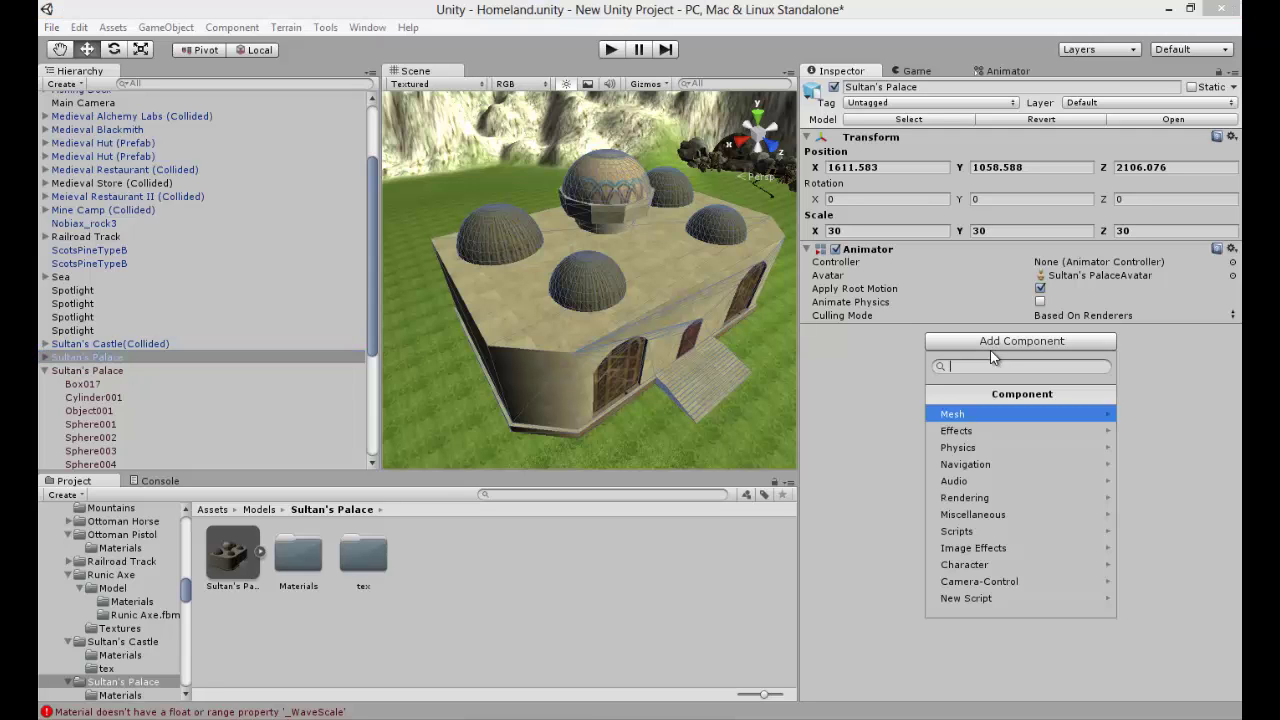
pyautogui.click(972, 447)
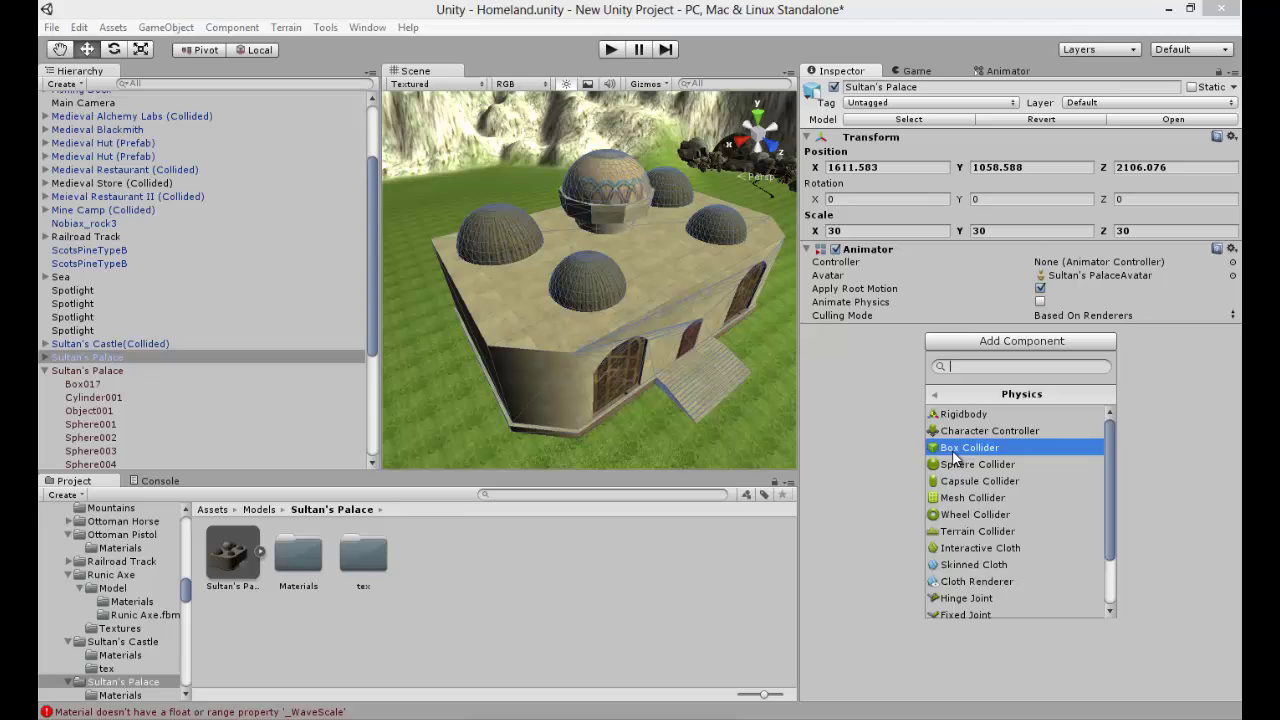
pyautogui.click(955, 447)
pyautogui.moveTo(674, 394); pyautogui.dragTo(692, 380, button='middle')
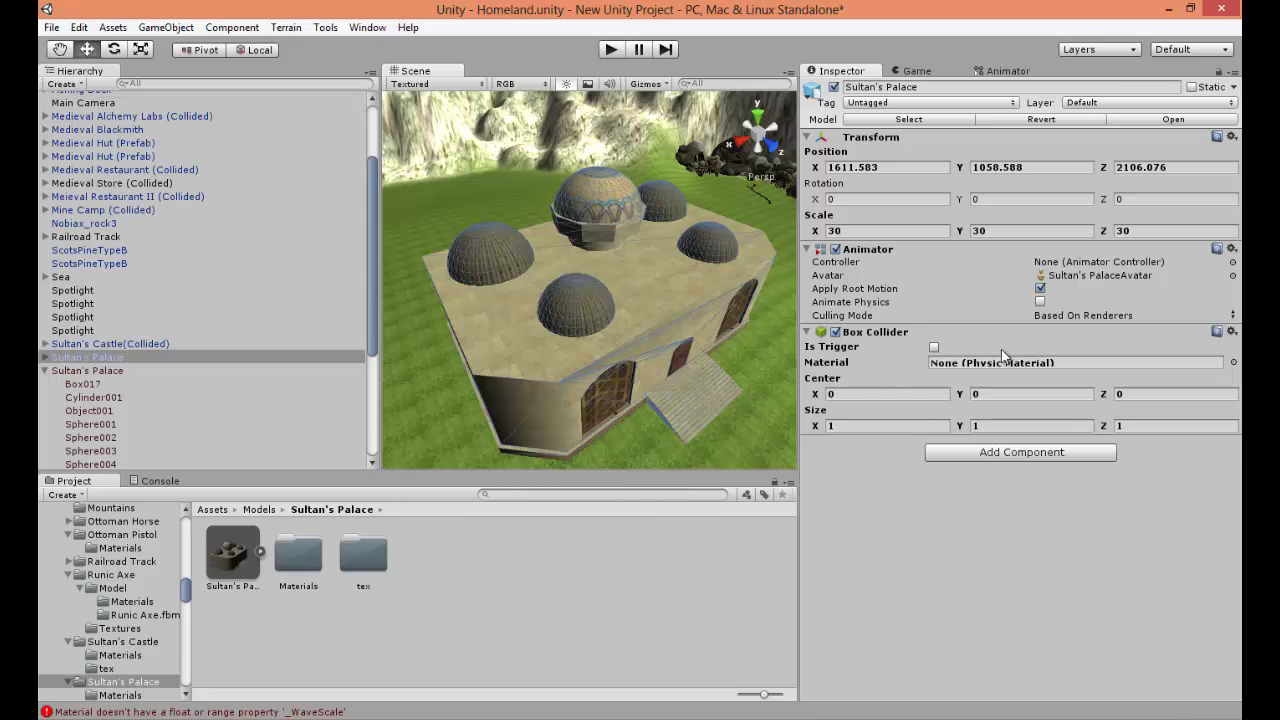
pyautogui.click(1232, 332)
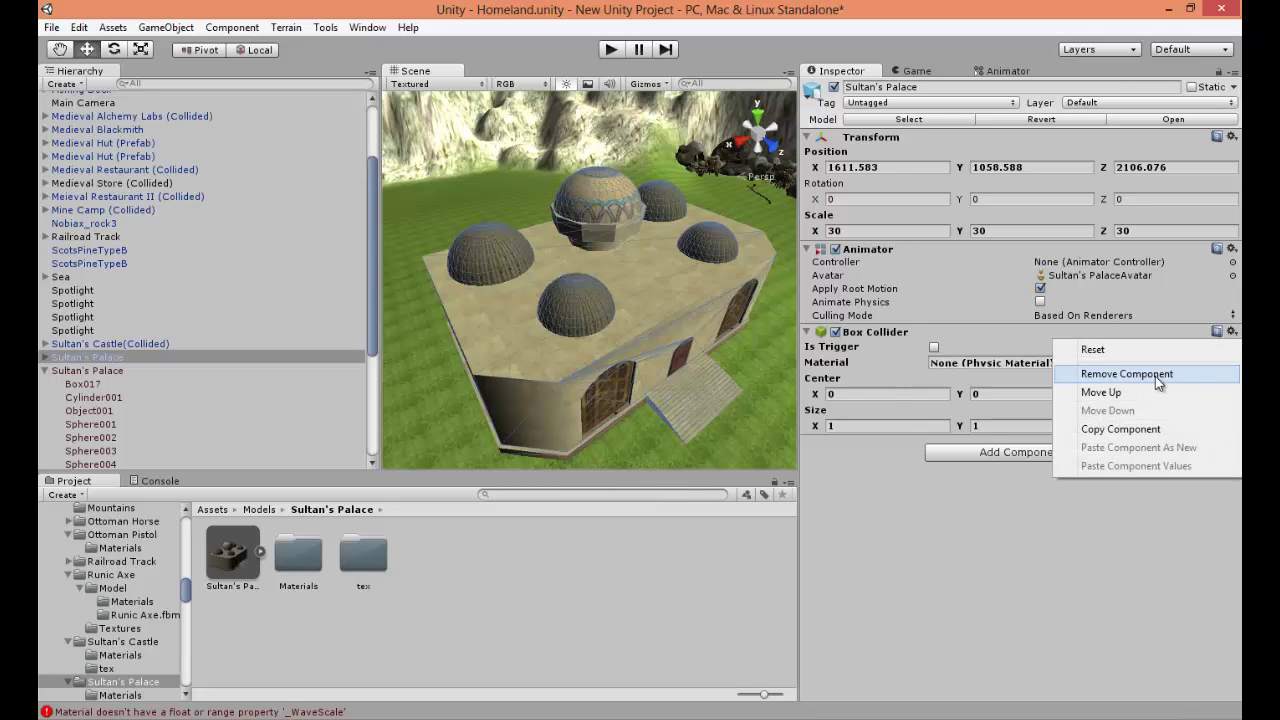
pyautogui.click(1155, 375)
# - Add a Mesh Collider to the palace's entrance ramp, Object001
pyautogui.moveTo(622, 312)
pyautogui.mouseDown(button='middle')
pyautogui.moveTo(590, 299)
pyautogui.moveTo(641, 304)
pyautogui.moveTo(609, 325)
pyautogui.mouseUp(button='middle')
pyautogui.click(591, 305)
pyautogui.scroll(3, 608, 318)
pyautogui.scroll(-3, 609, 325)
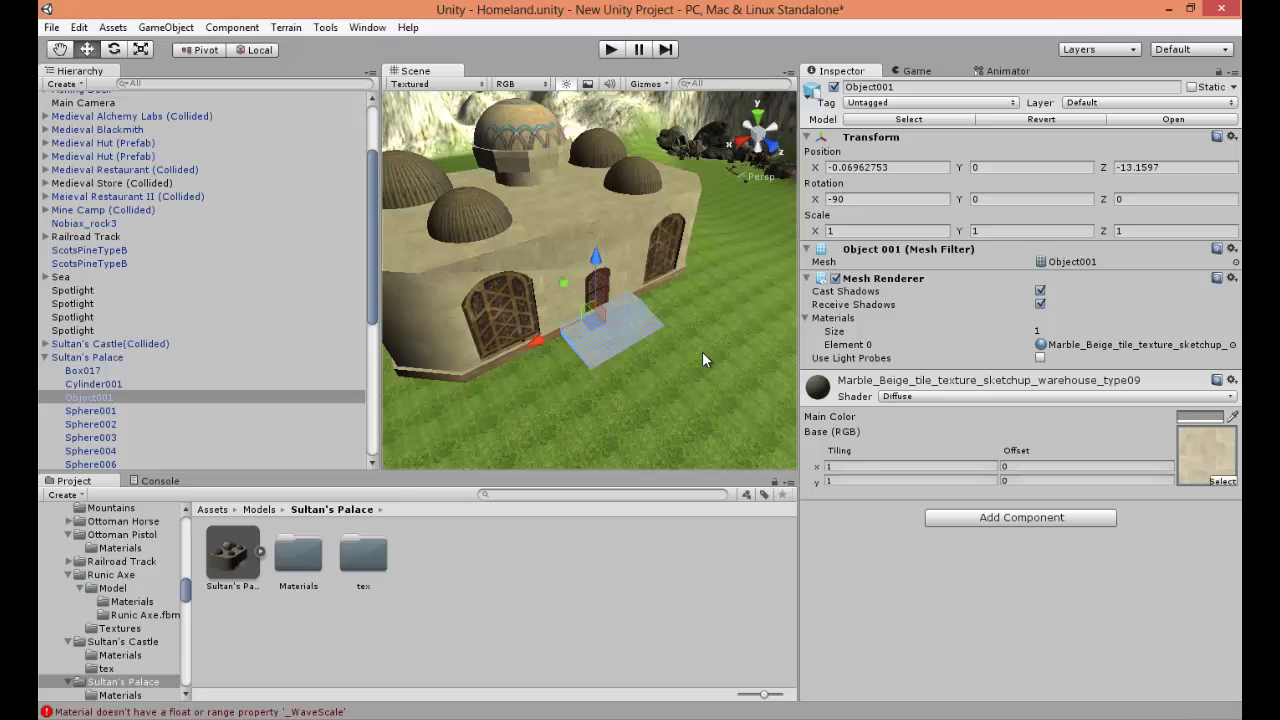
pyautogui.click(984, 516)
pyautogui.click(958, 340)
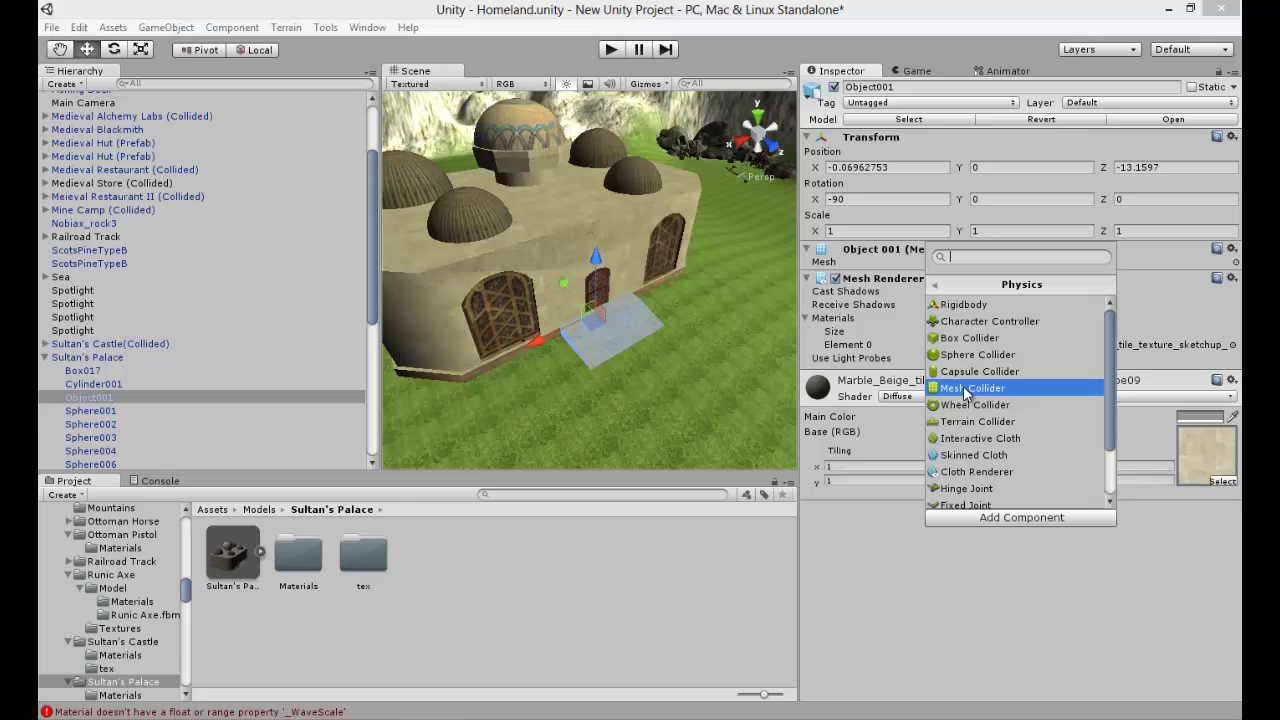
pyautogui.click(966, 388)
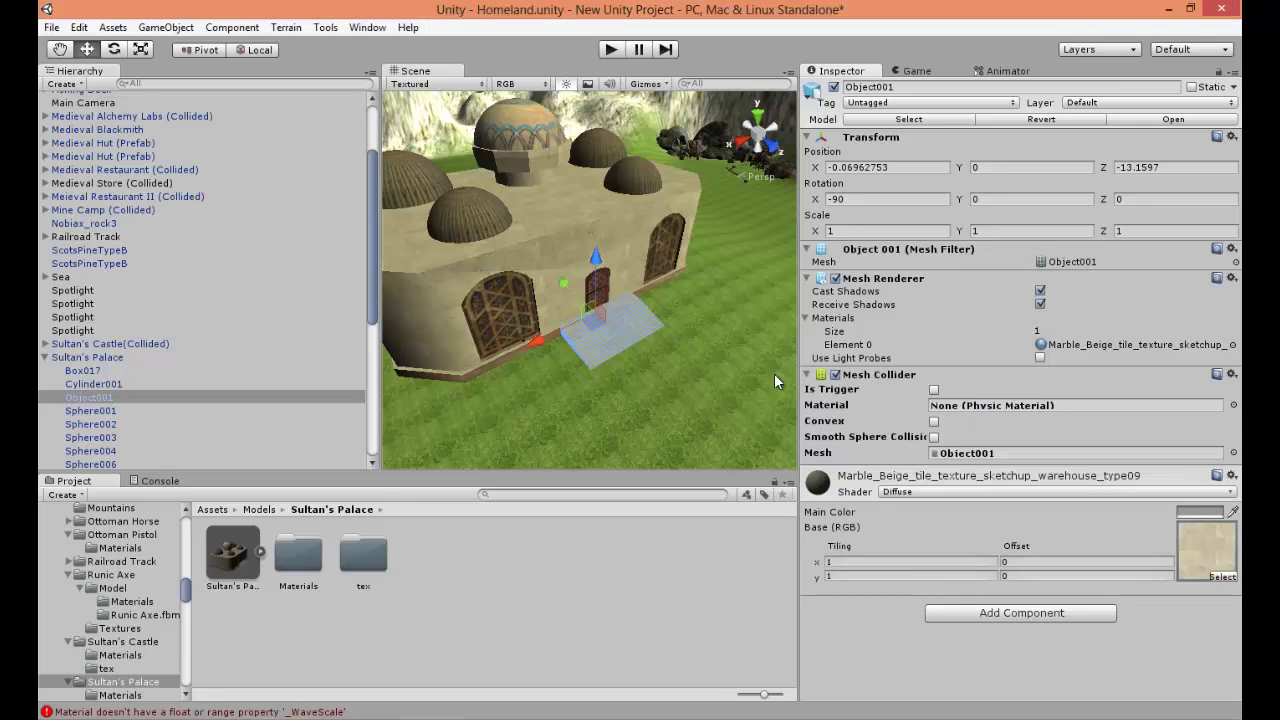
# - Inspect the entrance ramp up close with its Mesh Collider settings, comparing it with the surrounding terrain
pyautogui.moveTo(586, 359); pyautogui.dragTo(629, 380, button='middle')
pyautogui.click(687, 410)
pyautogui.scroll(6, 687, 410)
pyautogui.moveTo(743, 420); pyautogui.dragTo(655, 288, button='middle')
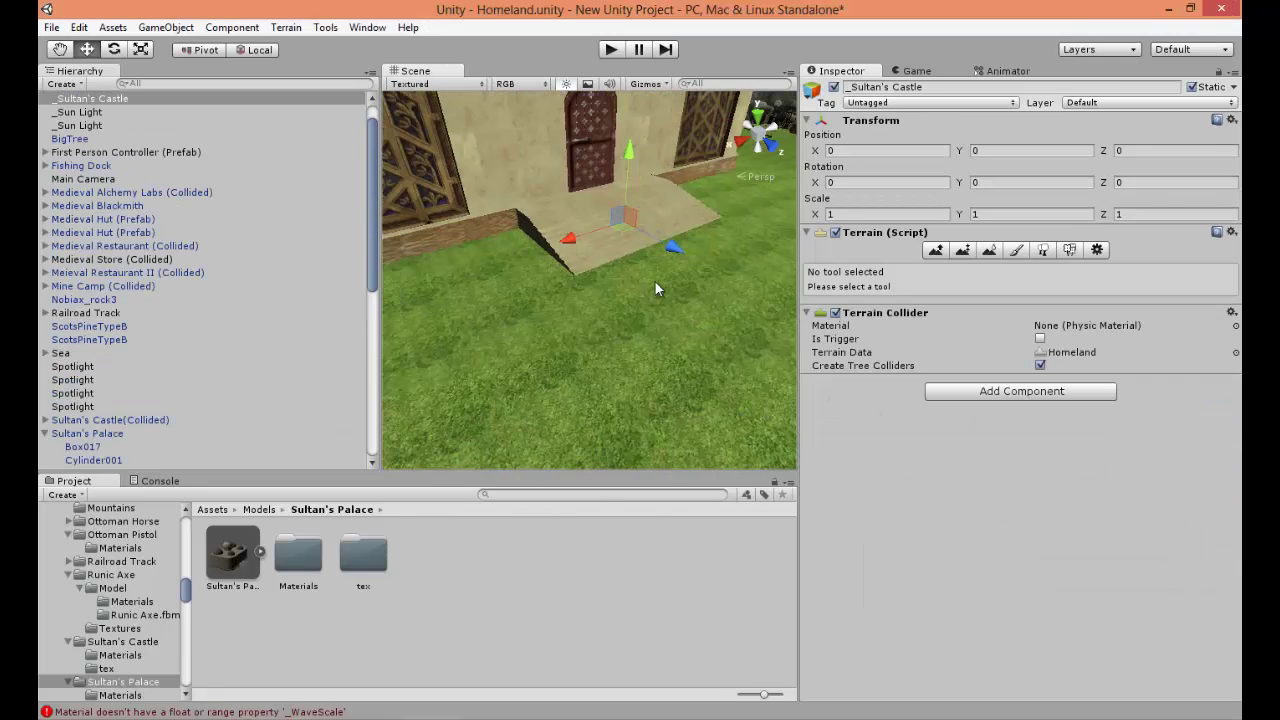
pyautogui.click(613, 254)
pyautogui.moveTo(726, 335); pyautogui.dragTo(668, 376, button='middle')
pyautogui.click(570, 246)
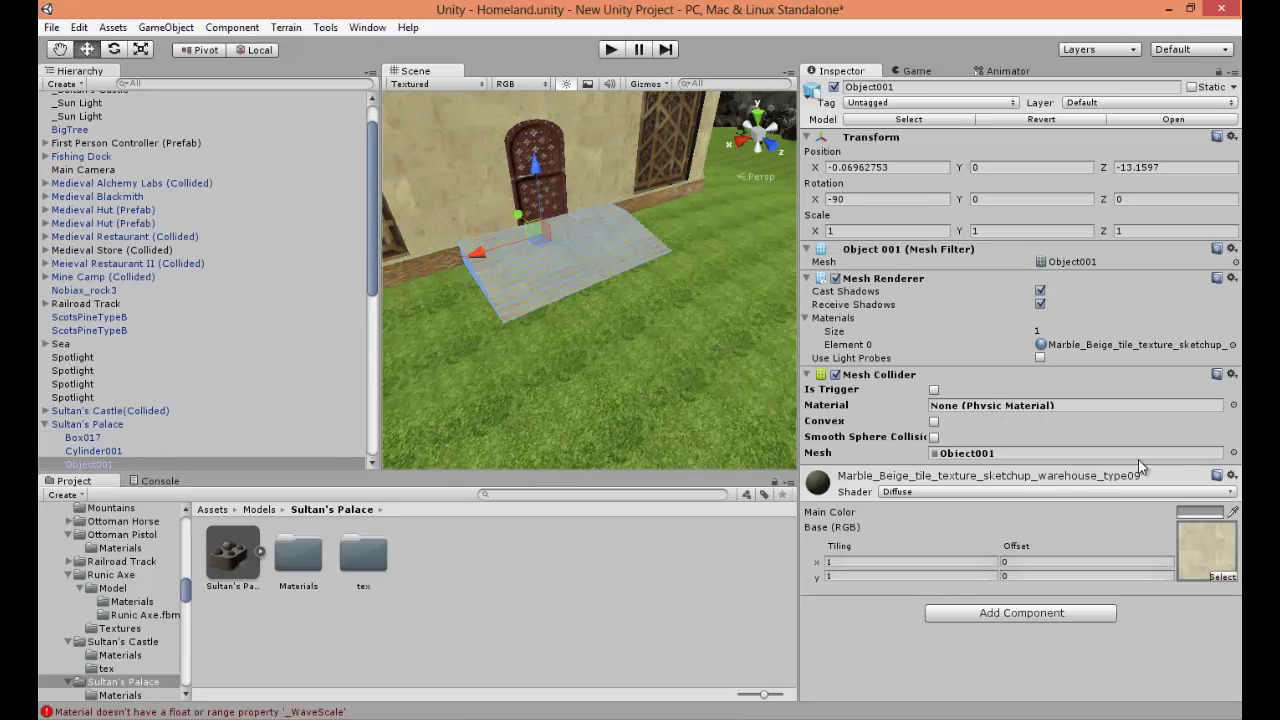
pyautogui.keyDown('alt'); pyautogui.moveTo(695, 373); pyautogui.dragTo(699, 377); pyautogui.keyUp('alt')
pyautogui.moveTo(665, 297); pyautogui.dragTo(663, 313, button='middle')
pyautogui.scroll(-4, 665, 296)
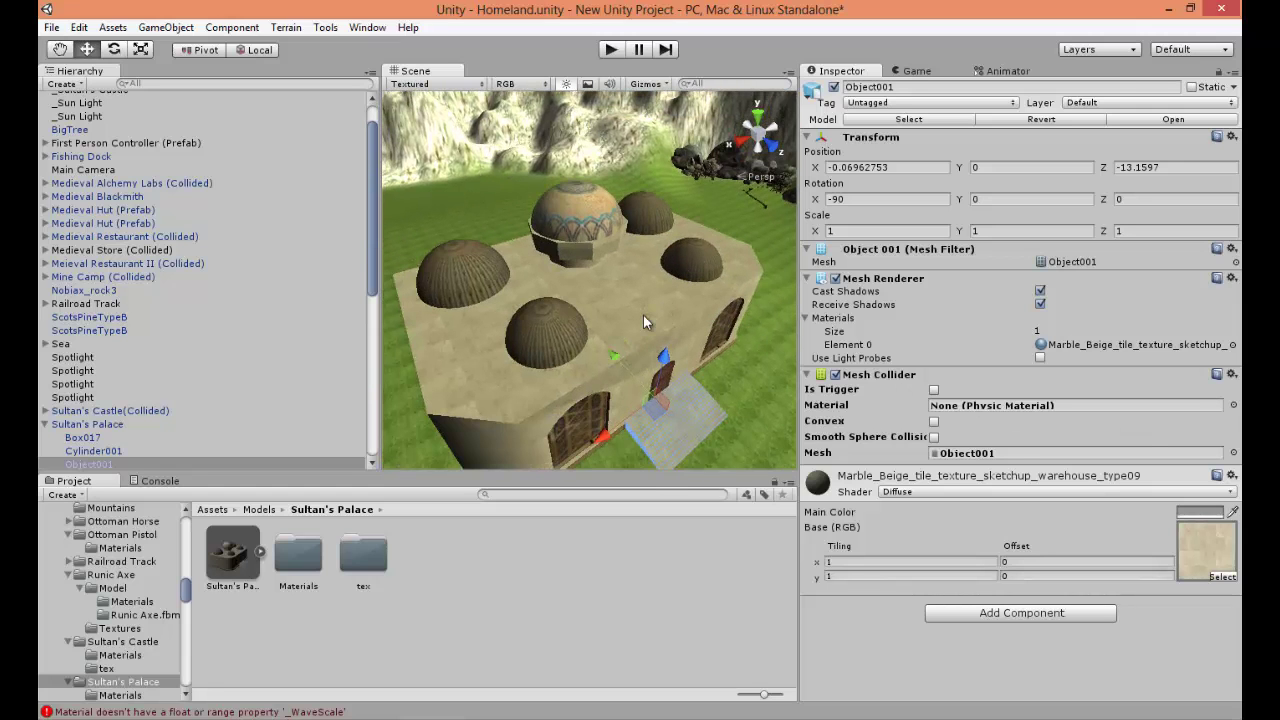
# - Examine the palace's main body, Box017, and its roof surface from close up and from a distance
pyautogui.click(643, 314)
pyautogui.keyDown('alt'); pyautogui.moveTo(643, 314); pyautogui.dragTo(685, 345); pyautogui.keyUp('alt')
pyautogui.scroll(6, 685, 337)
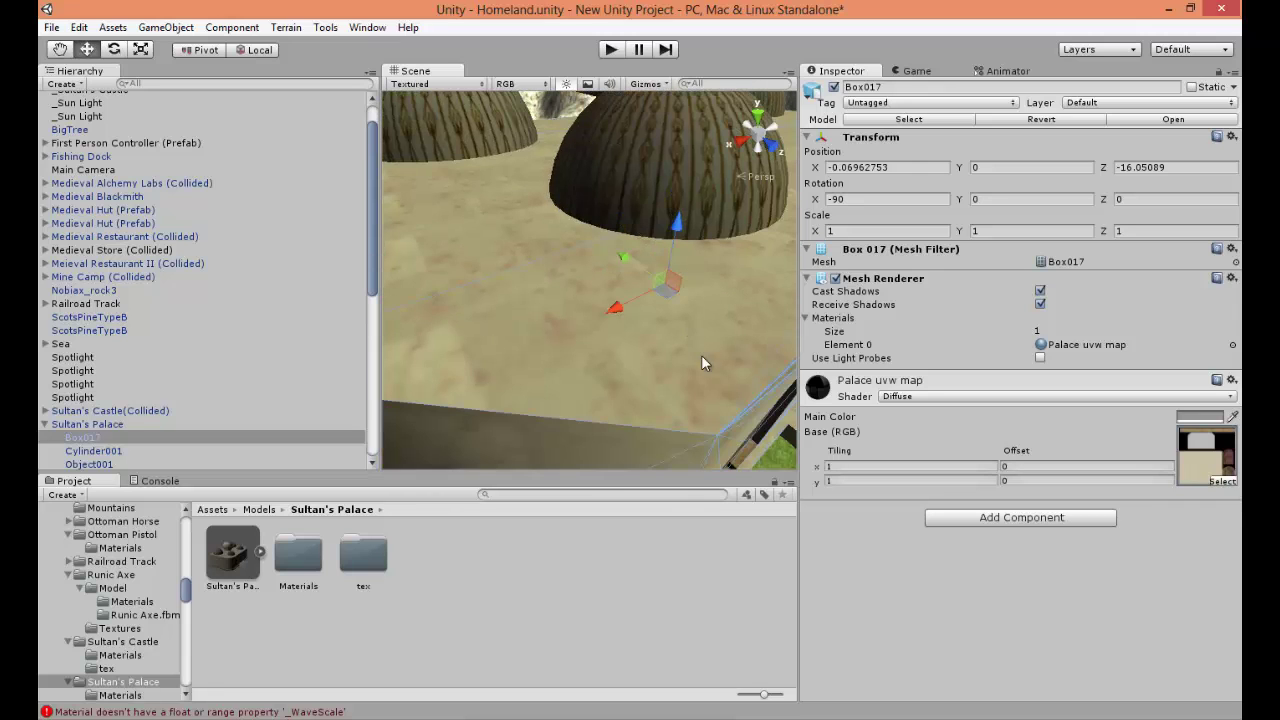
pyautogui.moveTo(702, 356); pyautogui.dragTo(713, 330, button='middle')
pyautogui.scroll(-6, 690, 338)
pyautogui.click(714, 332)
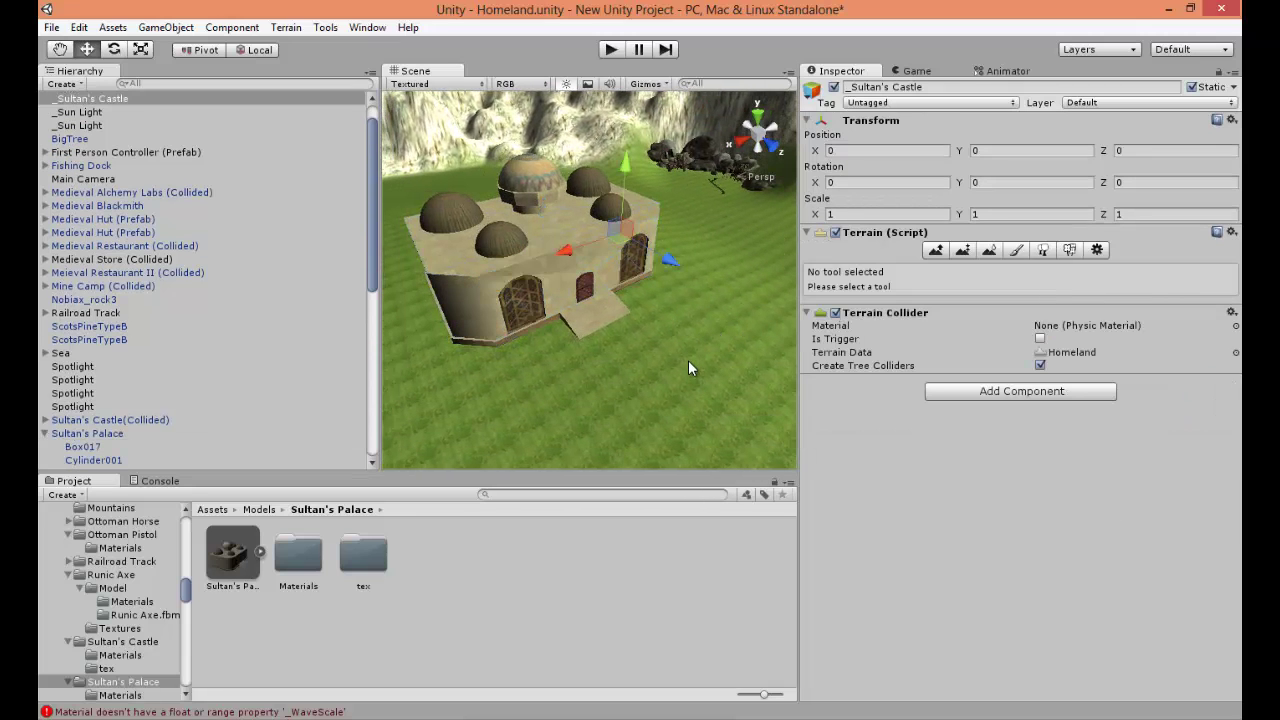